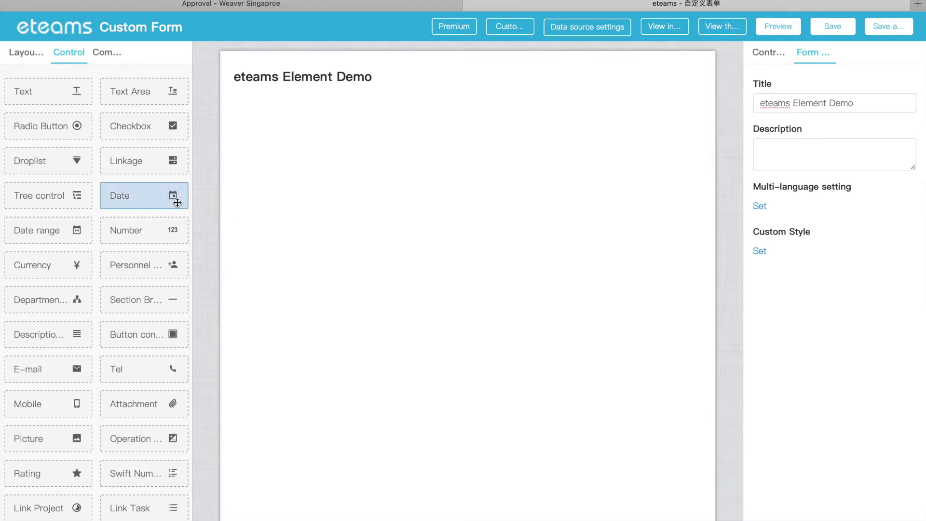
Add a Text field to the form and title it Name
drag(42, 91, 257, 134)
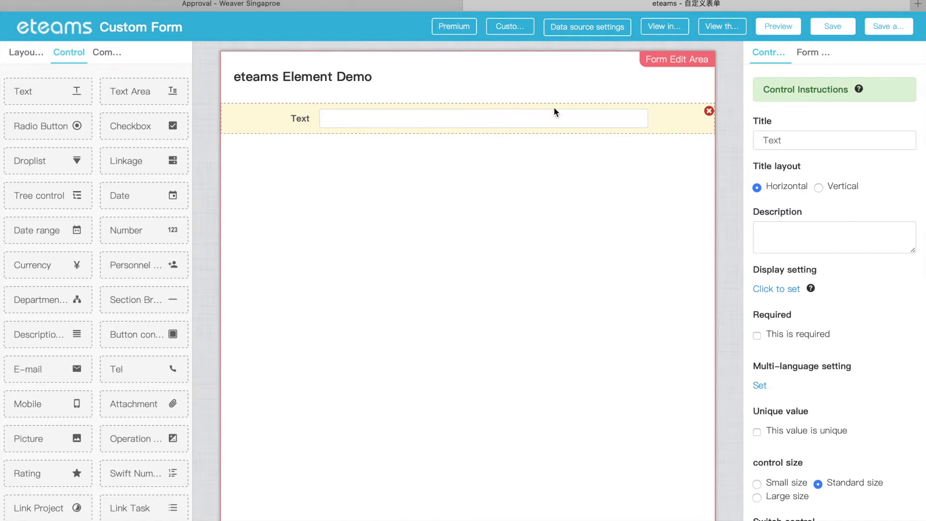
drag(797, 140, 688, 140)
text(Name)
click(525, 230)
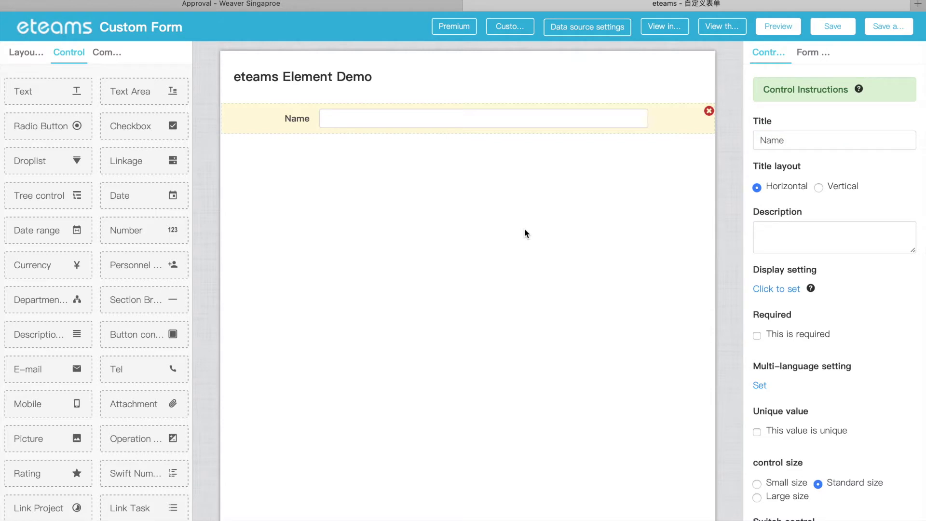
Add a second Text field below it titled Company
drag(42, 91, 609, 134)
double_click(788, 139)
text(Company)
click(492, 218)
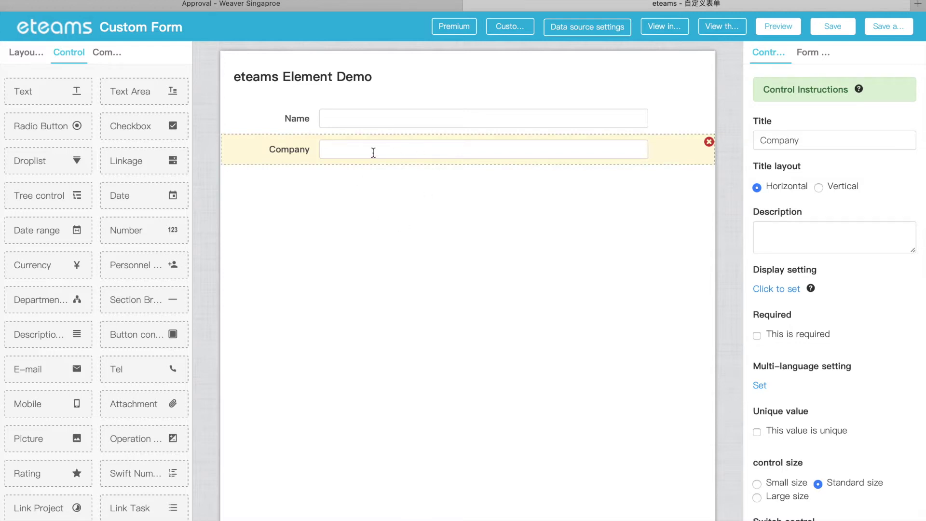
Drop a multi-line Text Area field under Company and retitle it Remarks
drag(131, 93, 260, 210)
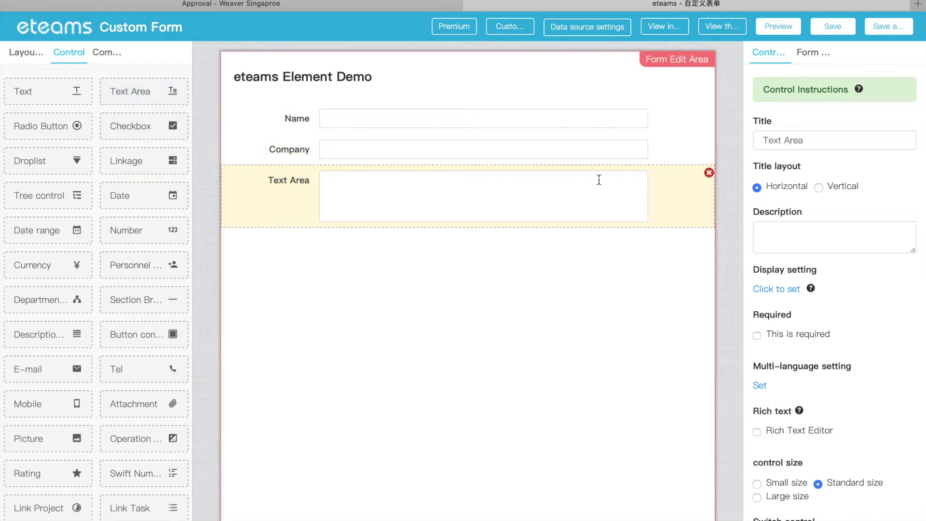
drag(816, 142, 658, 127)
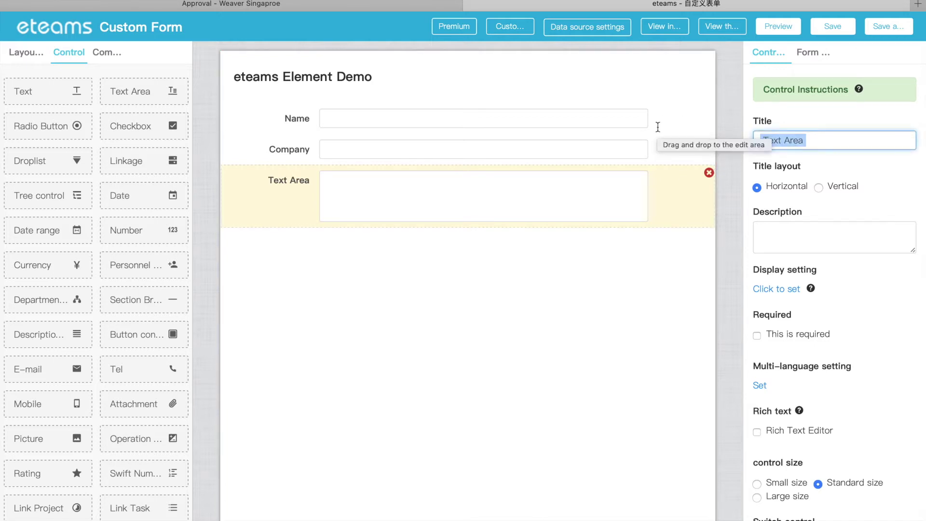
text(Remarks)
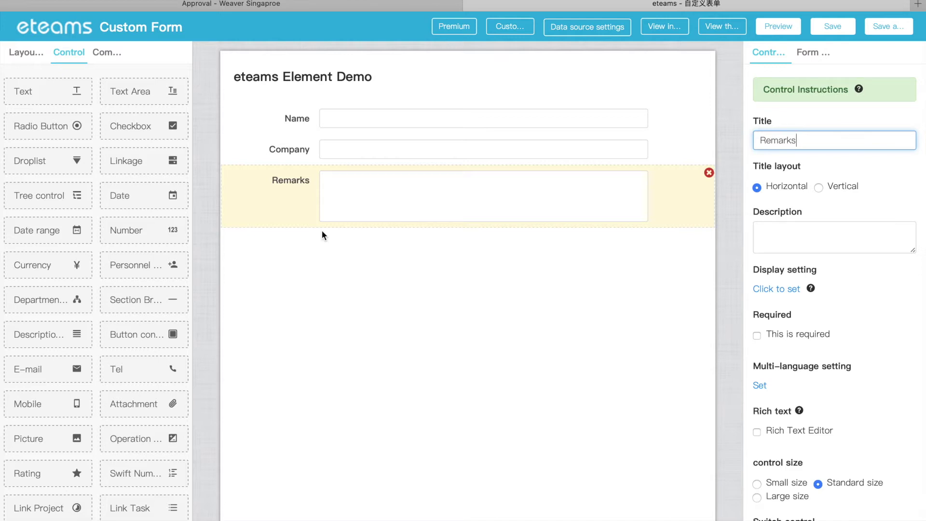
Add a Radio Button field below Remarks titled Region
drag(44, 126, 255, 260)
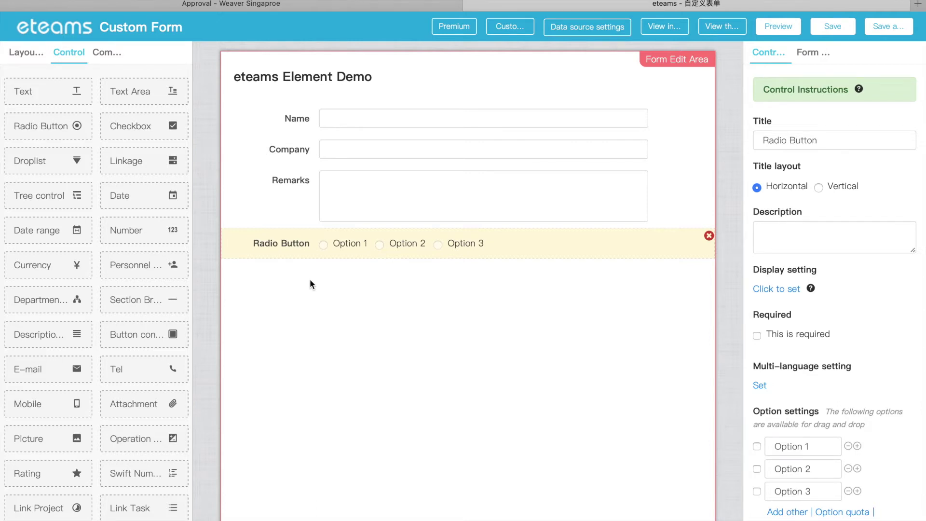
click(832, 143)
triple_click(831, 143)
text(Region)
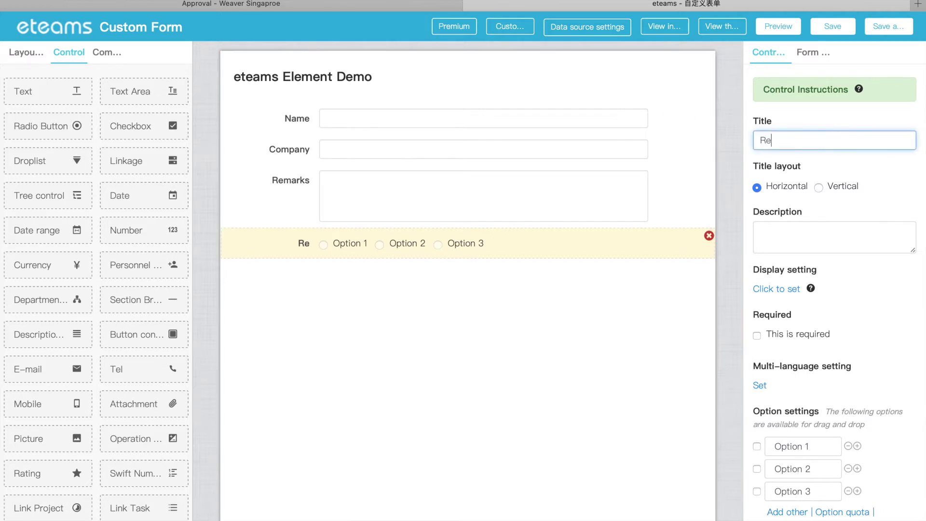
Rename Region's options to Singapore, Malysia and Australia, and add an other option
triple_click(812, 443)
text(Singfapor)
key(BackSpace)
key(BackSpace)
key(BackSpace)
key(BackSpace)
key(BackSpace)
text(apore)
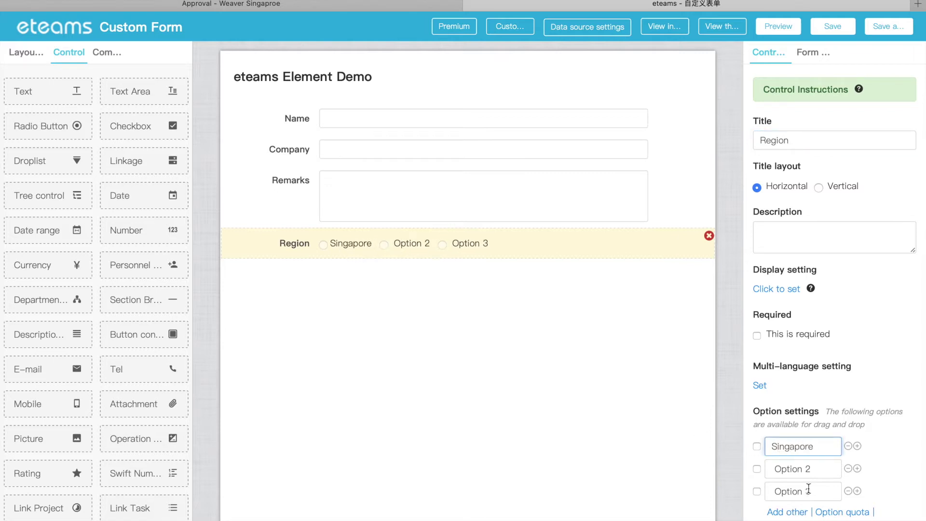
triple_click(817, 468)
text(Malysia)
drag(821, 490, 710, 486)
text(Australia)
click(788, 513)
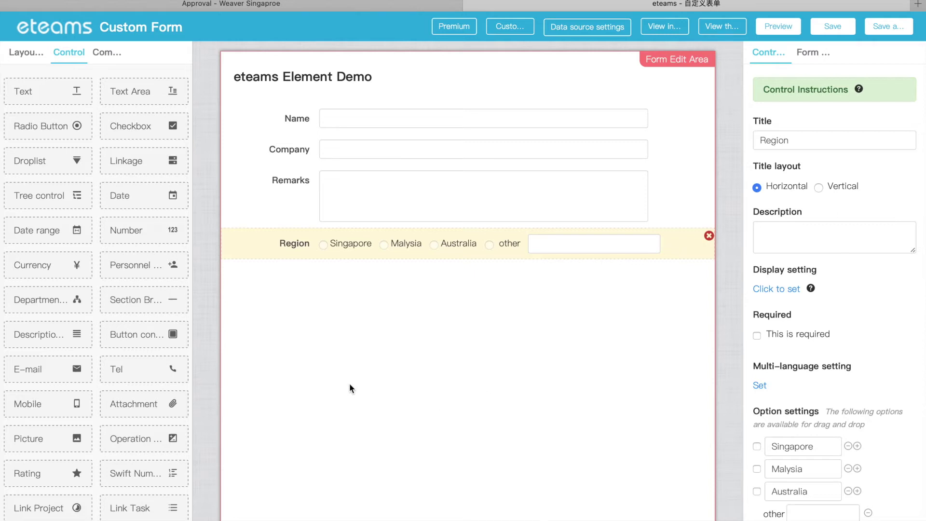
Add a Checkbox field below Region titled Color, keeping the horizontal layout
drag(132, 121, 311, 324)
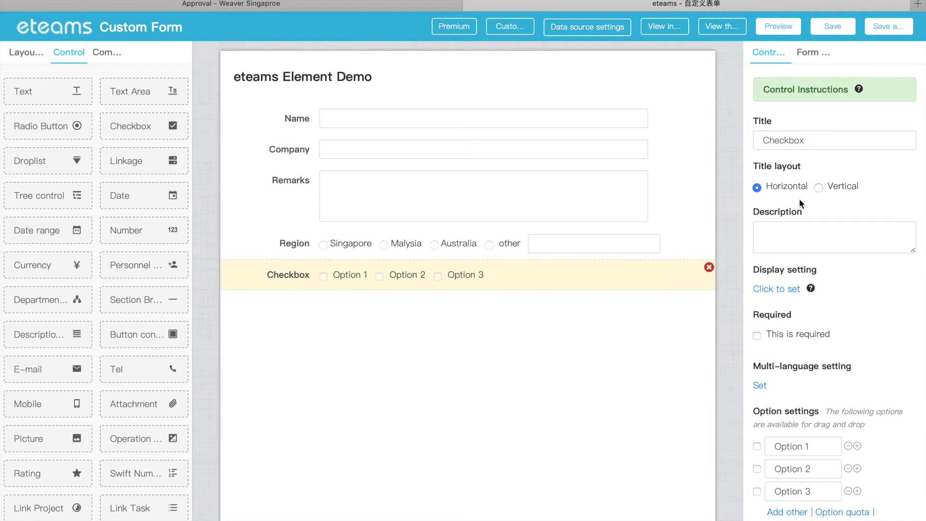
click(819, 187)
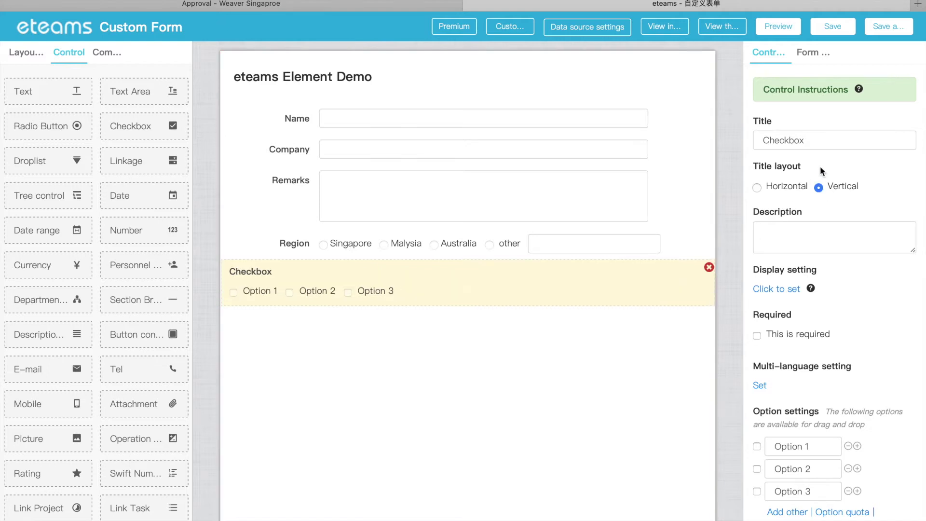
click(815, 139)
double_click(815, 140)
text(F)
key(BackSpace)
text(Color)
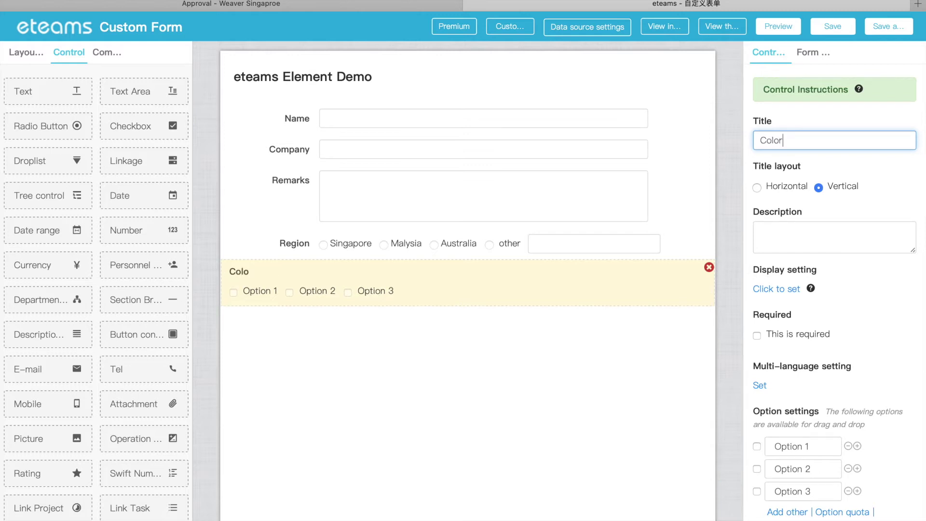
click(772, 189)
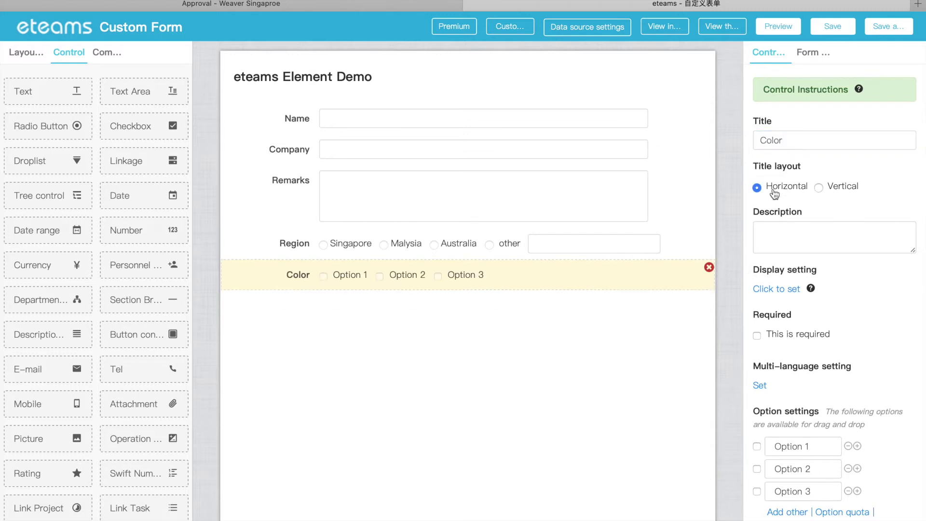
Rename Color's options to Red, Blue and Green, and add an other option
click(816, 444)
triple_click(816, 445)
text(Red)
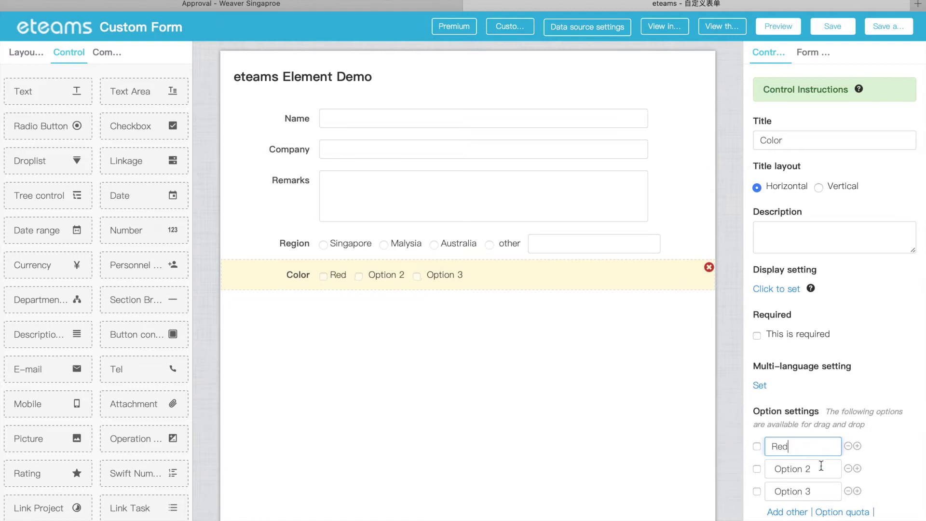
triple_click(821, 467)
text(Blue)
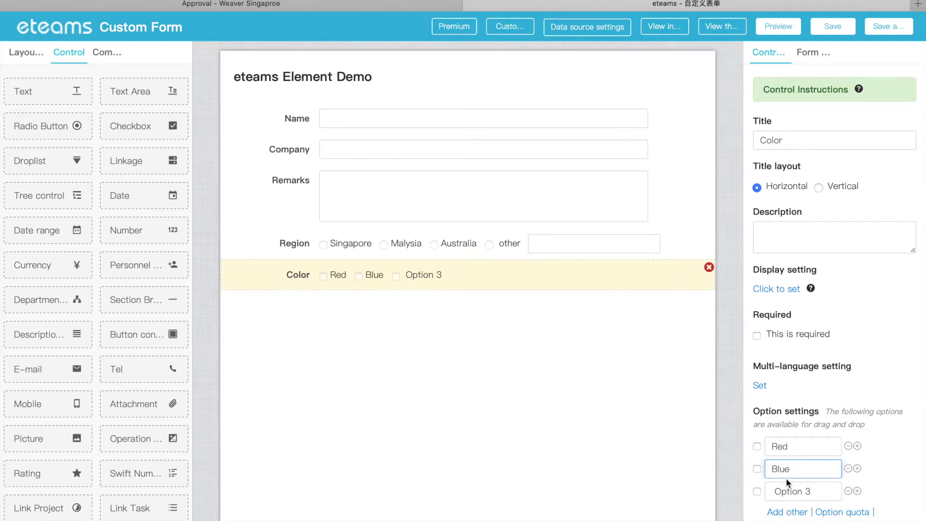
triple_click(810, 492)
text(Gree)
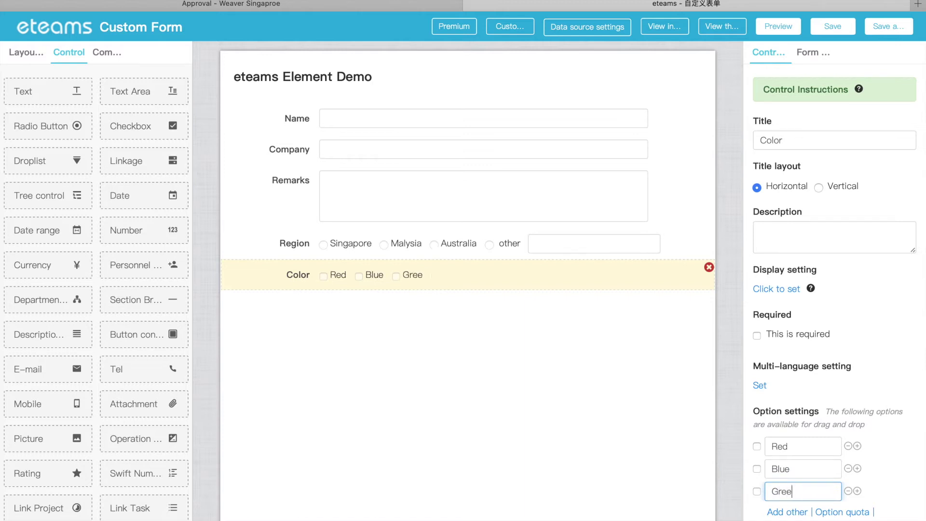
text(n)
click(777, 513)
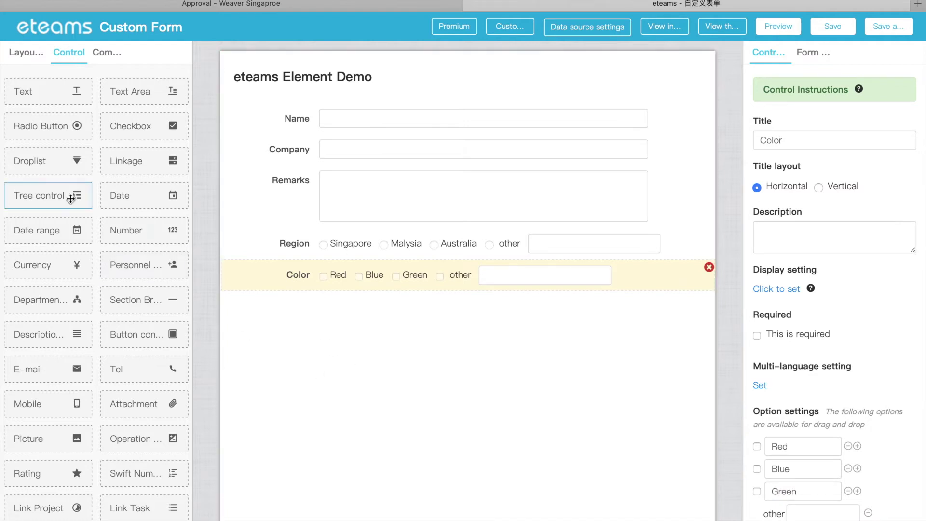
Add a Droplist field below Color titled Nationality
drag(43, 162, 274, 326)
mouse_move(303, 322)
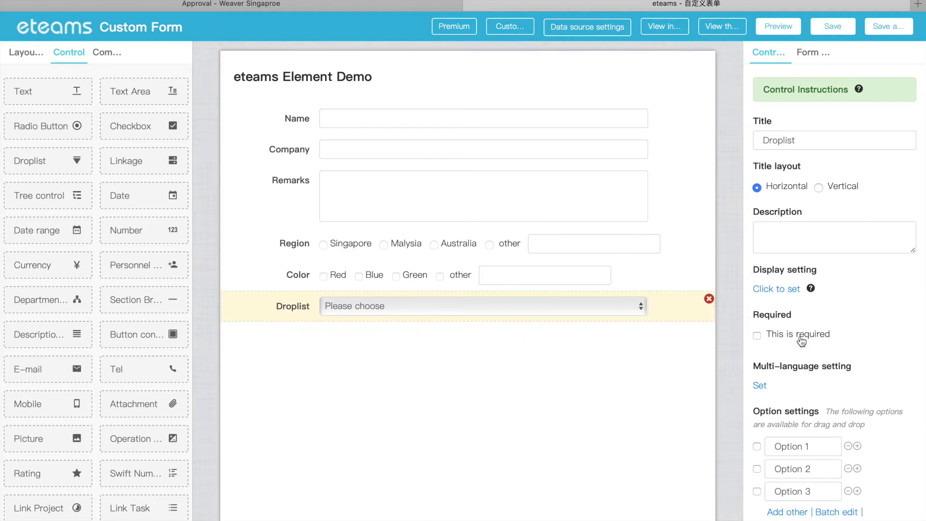
drag(805, 139, 737, 140)
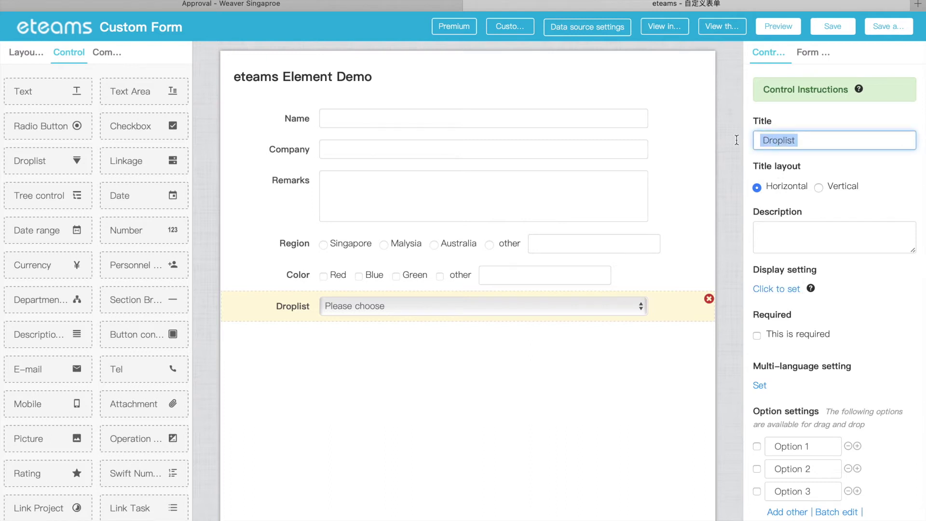
text(N)
key(BackSpace)
text(Nation)
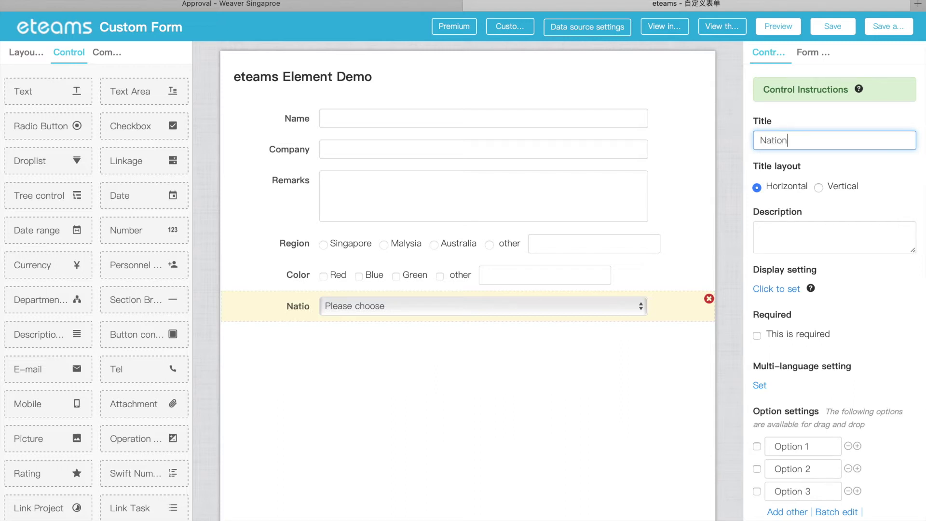
text(ality)
Set Nationality's options to Chinese, Singaporen and Australian
click(813, 443)
text(Chniese)
key(BackSpace)
key(BackSpace)
key(BackSpace)
key(BackSpace)
key(BackSpace)
text(inese)
click(827, 470)
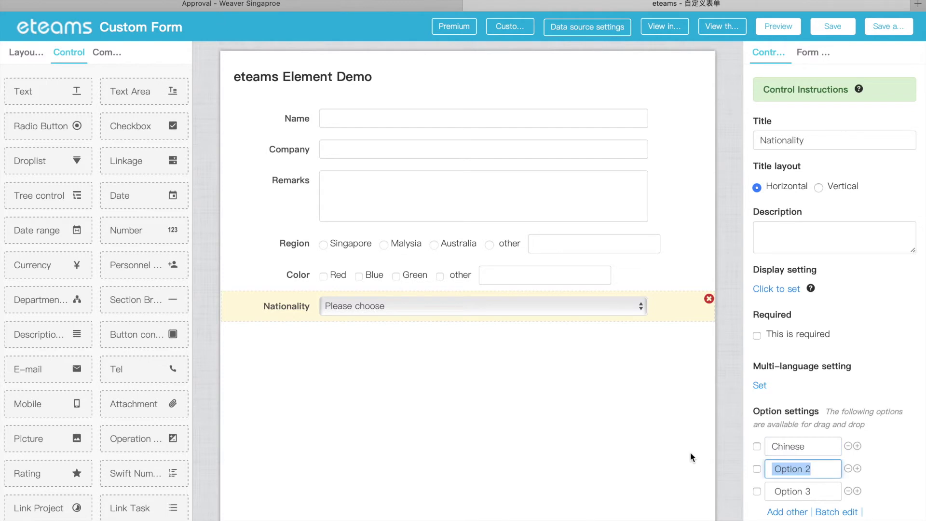
text(Singaporen)
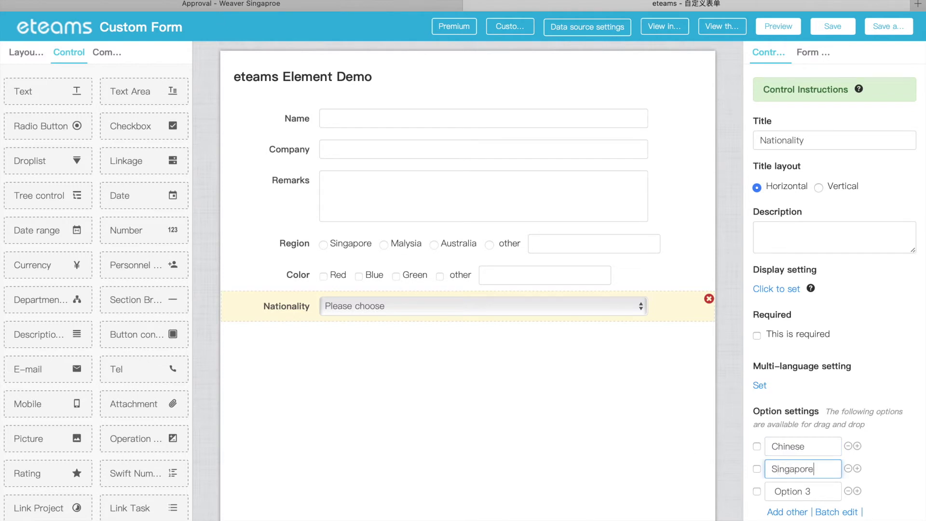
click(816, 492)
text(S)
key(BackSpace)
text(A)
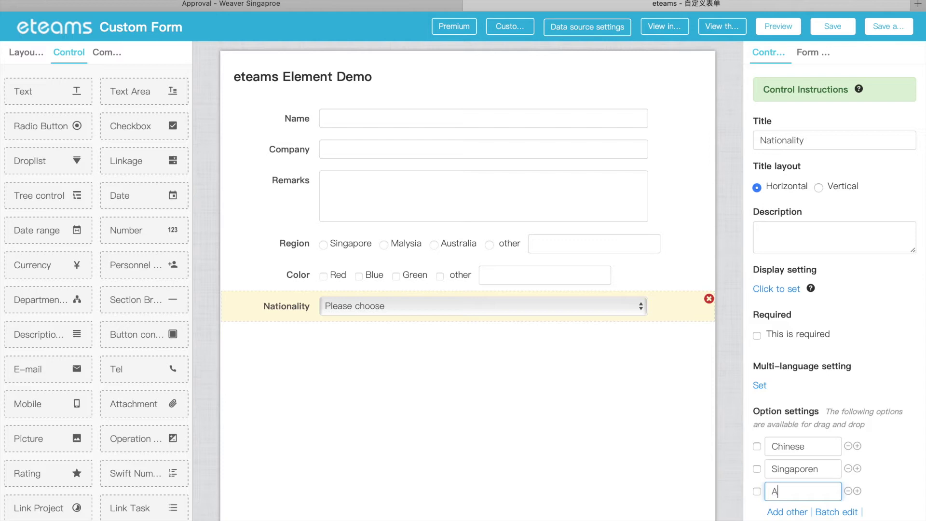
text(ustralian)
click(481, 432)
mouse_move(543, 300)
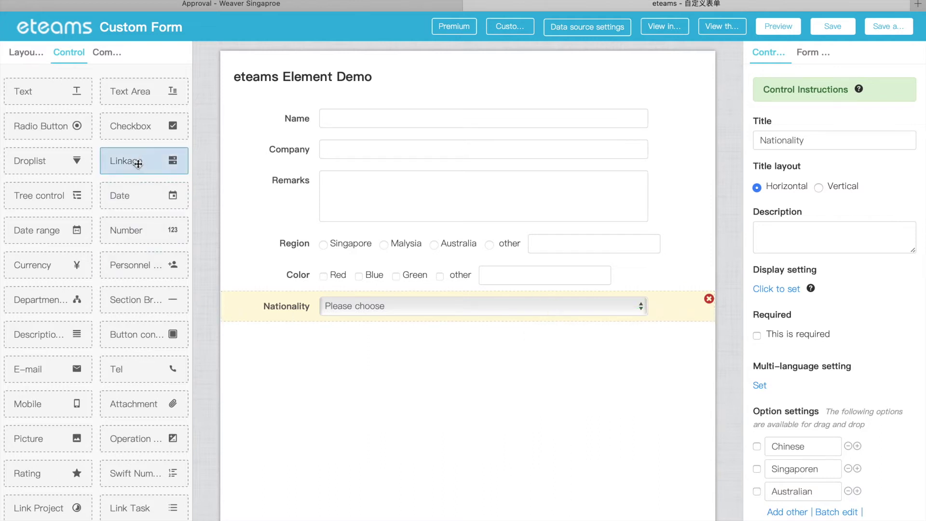
Add a two-level linked dropdown below Nationality titled City
drag(118, 163, 297, 385)
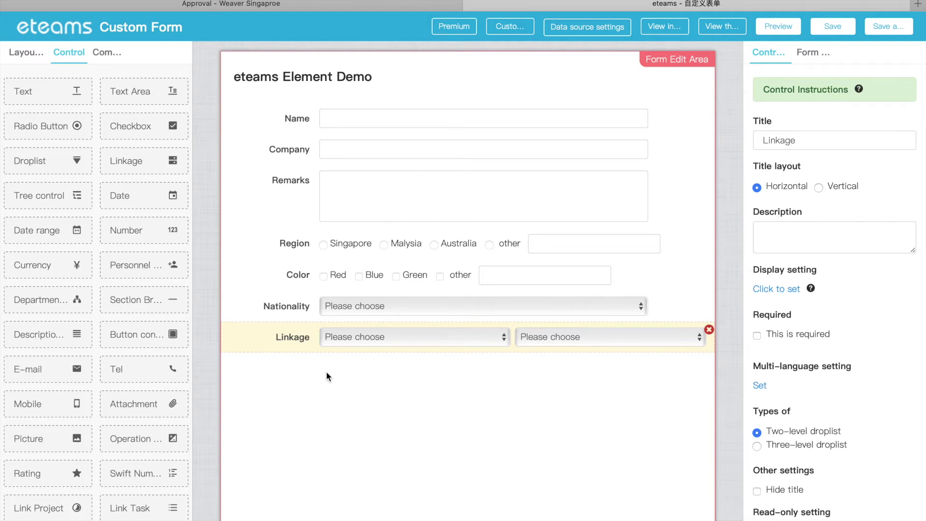
double_click(805, 139)
text(City)
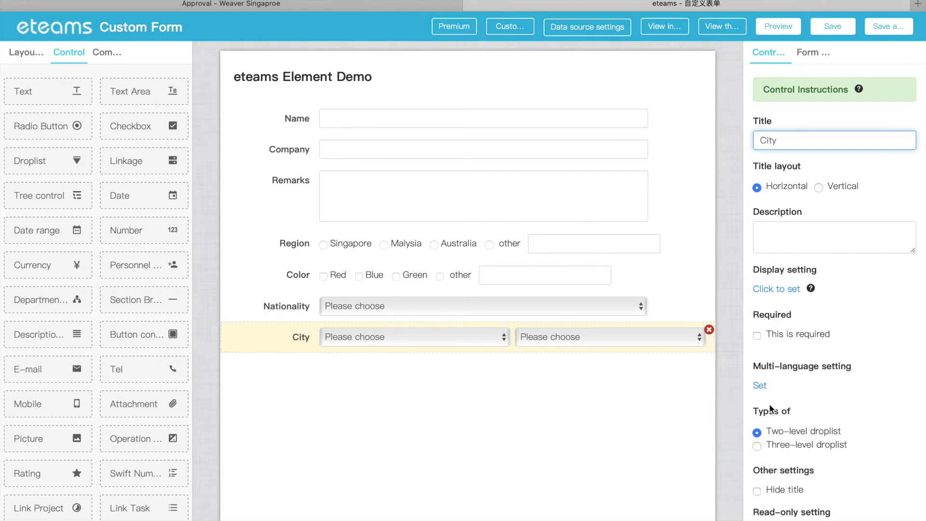
Set City's first-level options to Singapore and Australia
scroll(770, 409, down, 5)
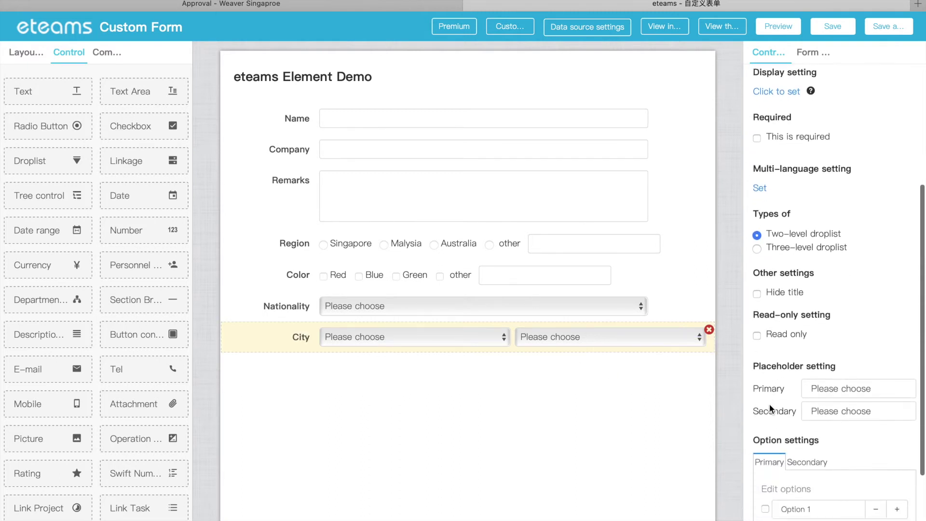
scroll(785, 470, down, 3)
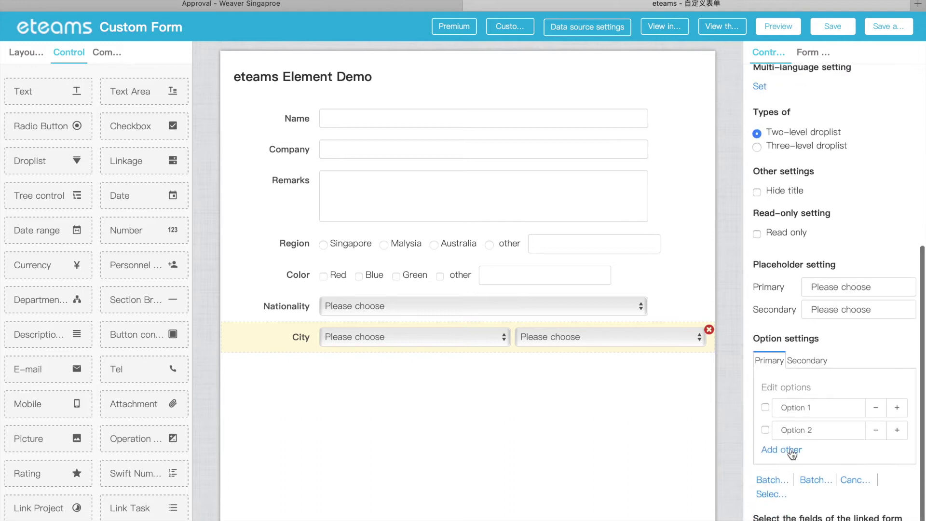
click(825, 406)
key(BackSpace)
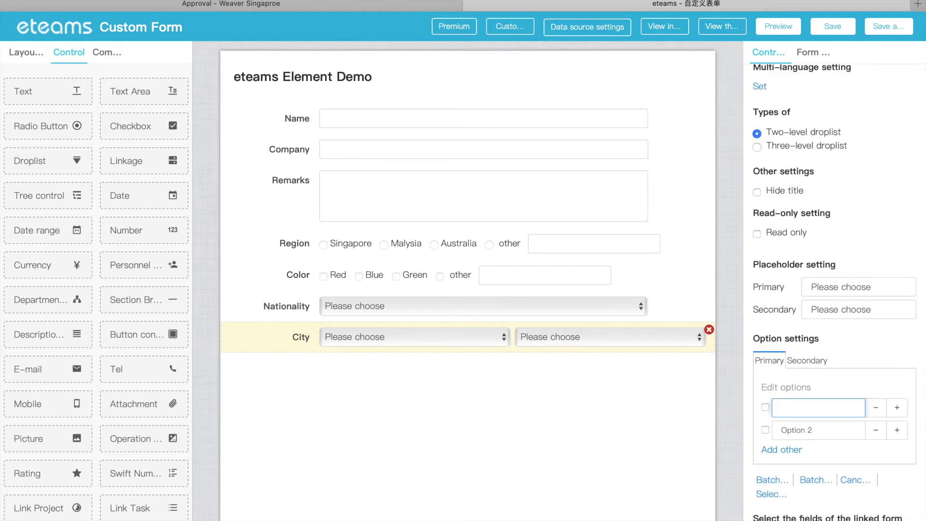
text(Singapore)
click(819, 429)
text(Aust)
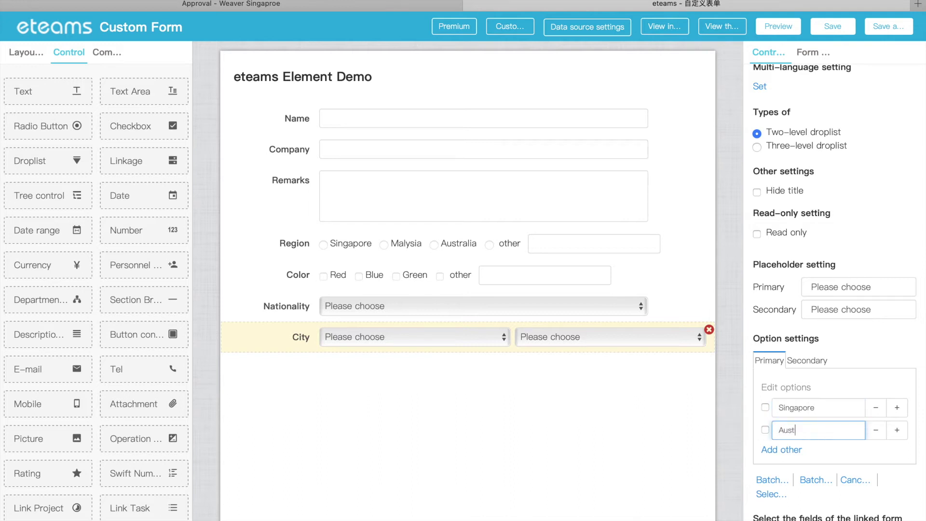
text(ralia)
On City's second level, name Singapore's city Singapore and remove Option 12
click(807, 362)
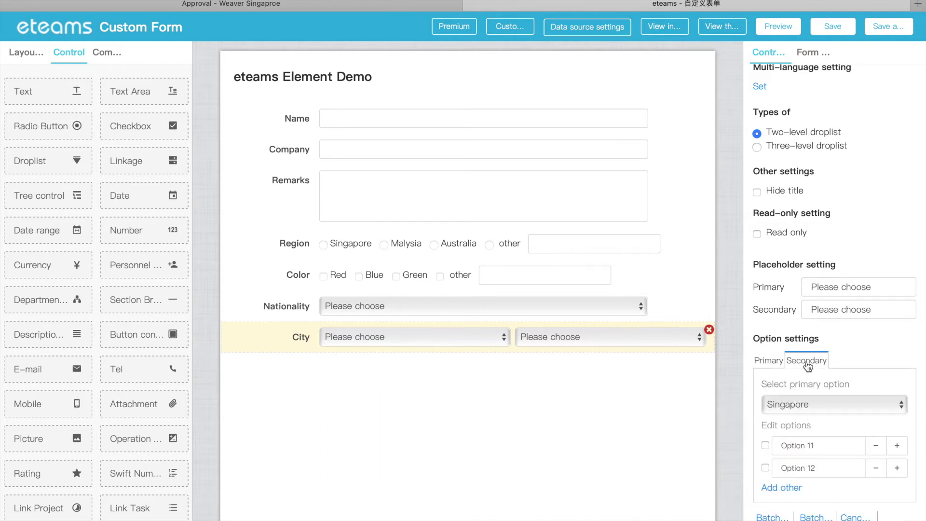
click(820, 445)
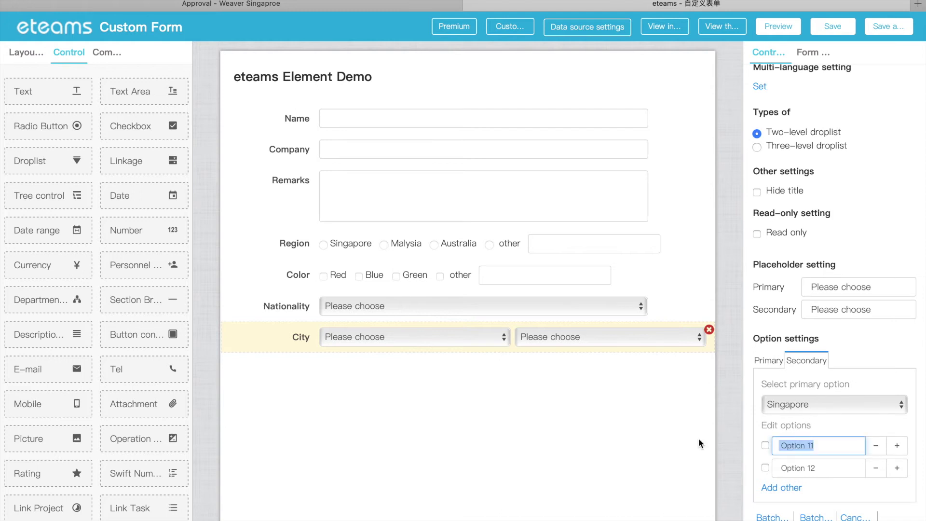
text(Singapore)
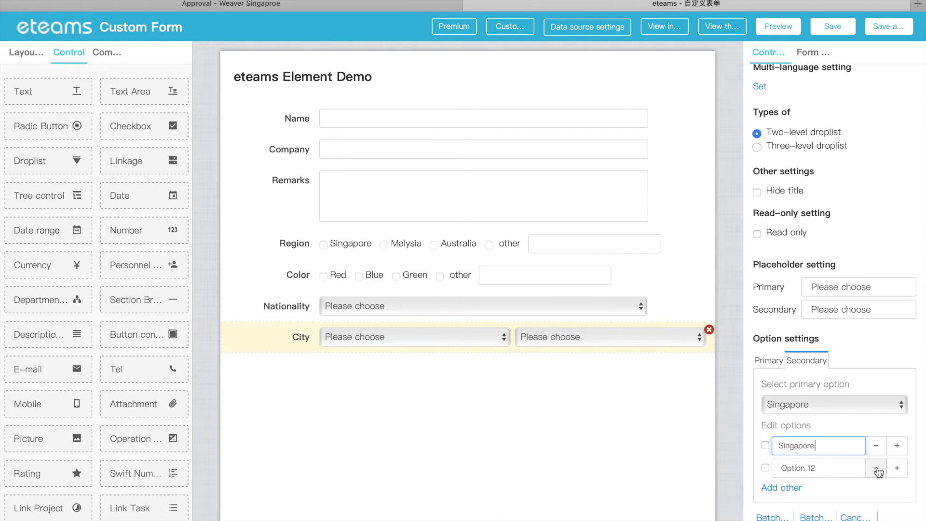
click(876, 470)
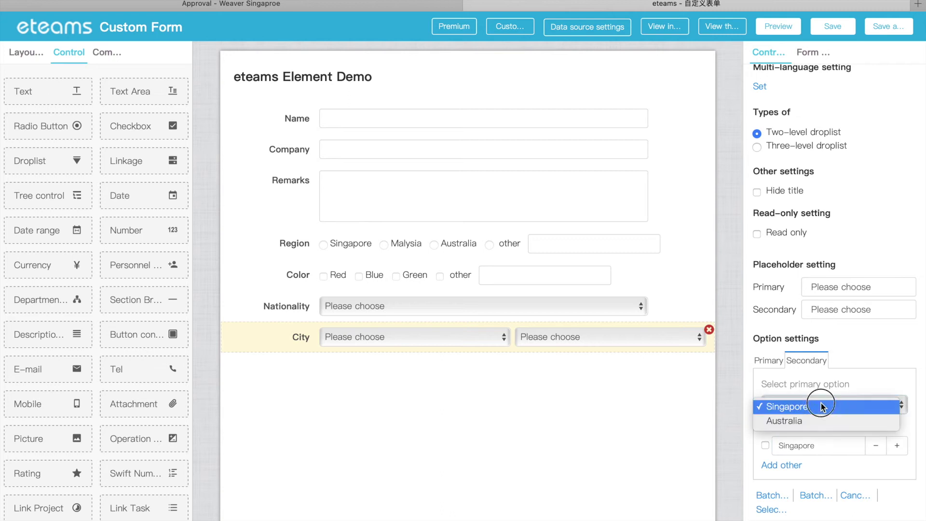
Set Australia's cities to Sydney and Melboune, plus an other option
click(820, 420)
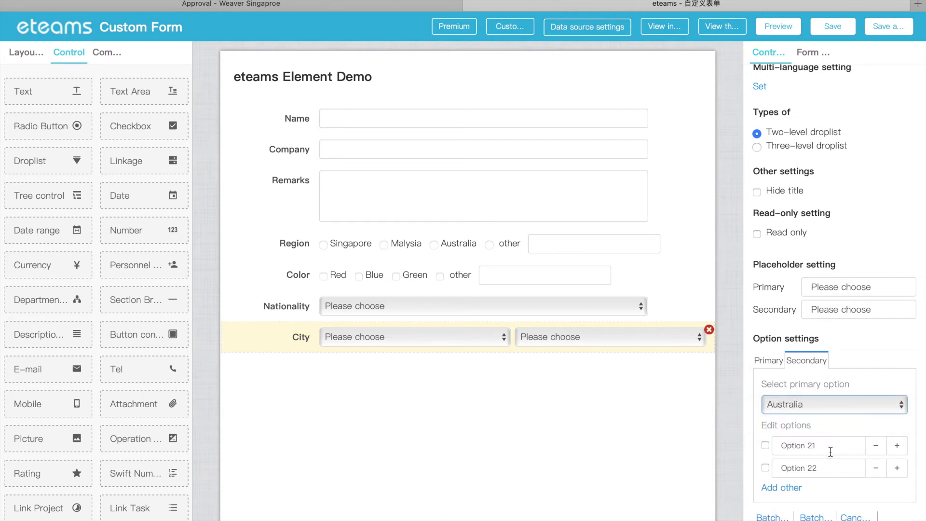
triple_click(831, 452)
text(Sydney)
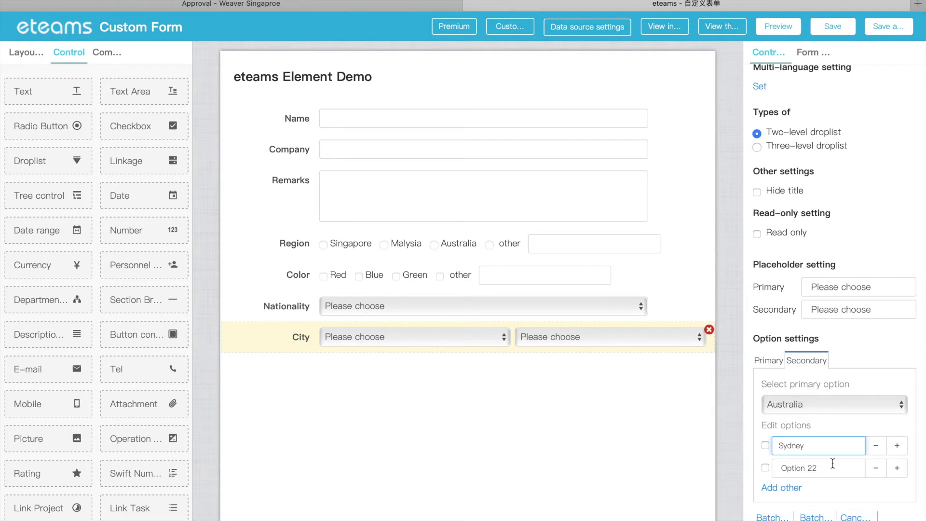
key(Tab)
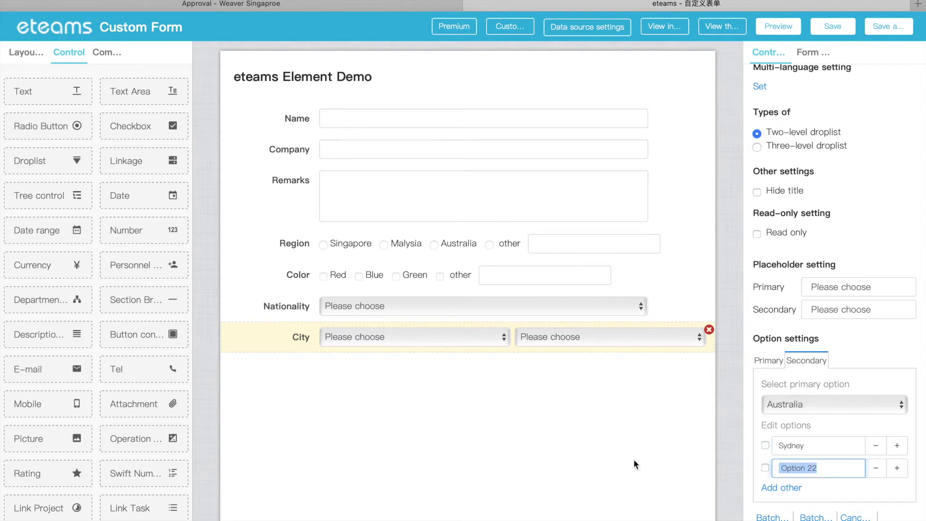
text(Melbounre)
key(super+a)
right_click(807, 474)
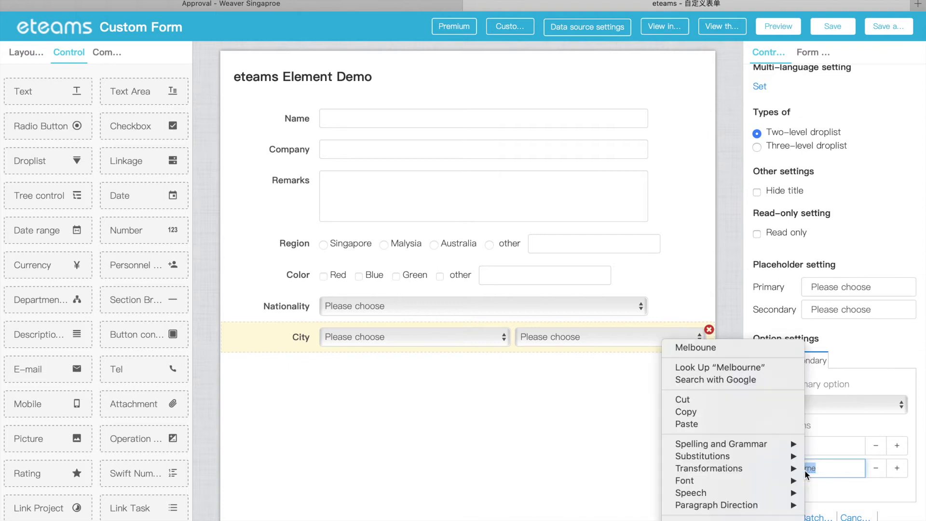
click(695, 348)
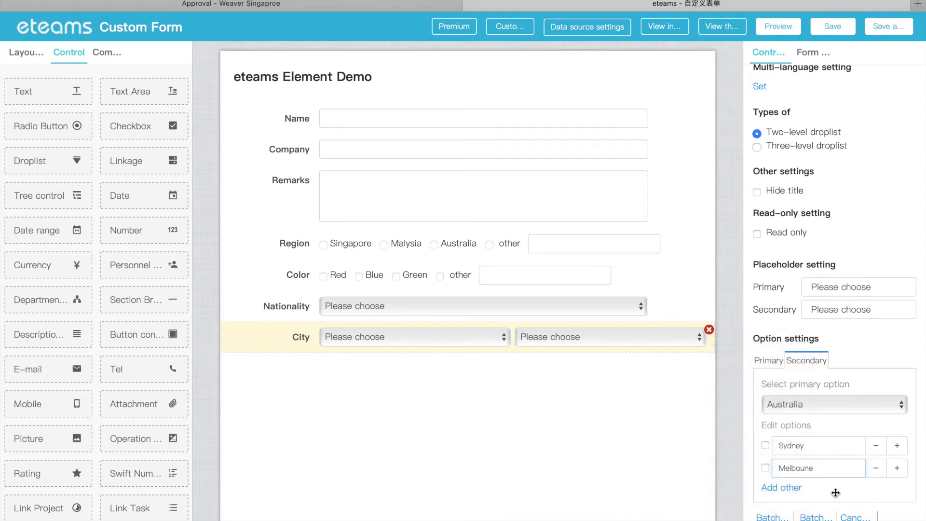
click(781, 488)
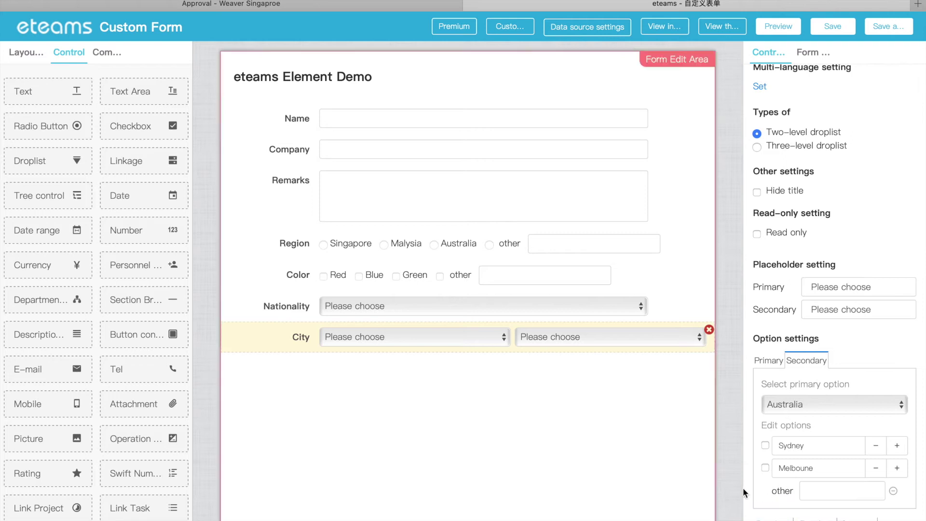
Save the form and test City in preview, trying Singapore then Australia
click(842, 28)
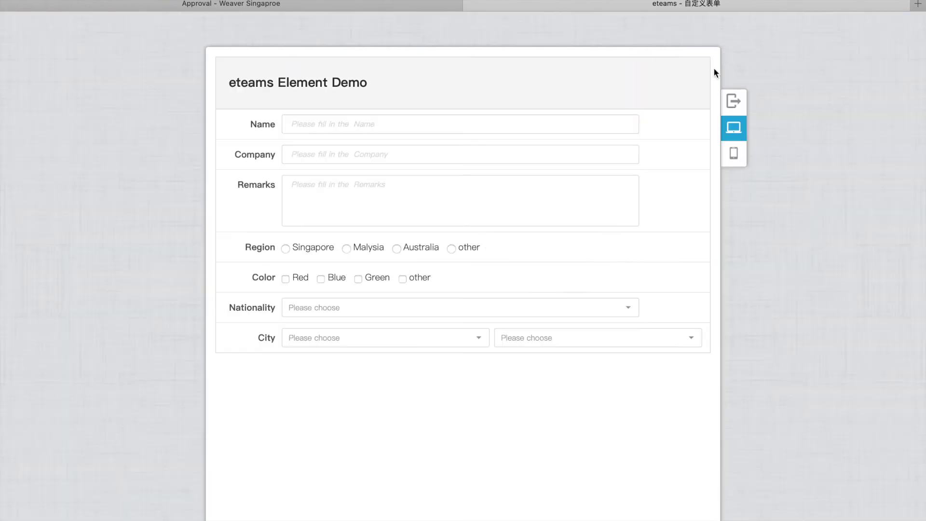
click(364, 341)
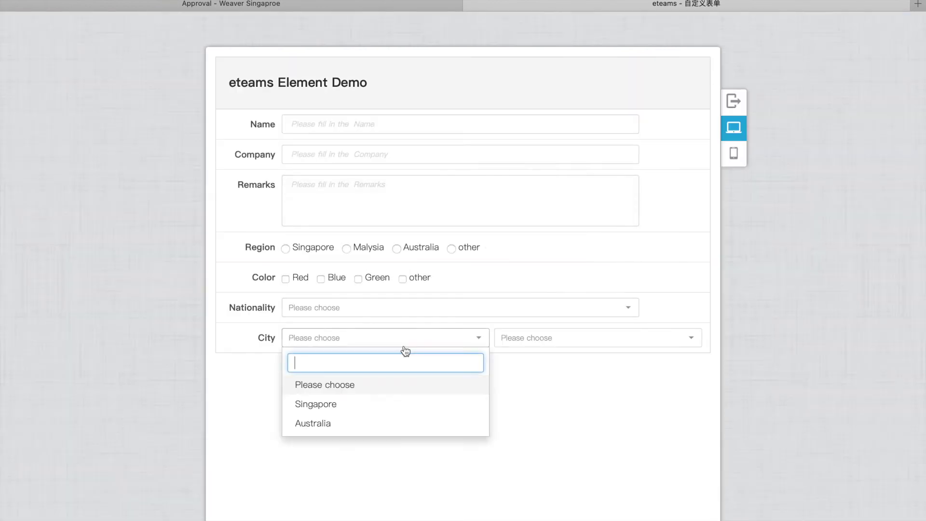
click(347, 406)
click(525, 346)
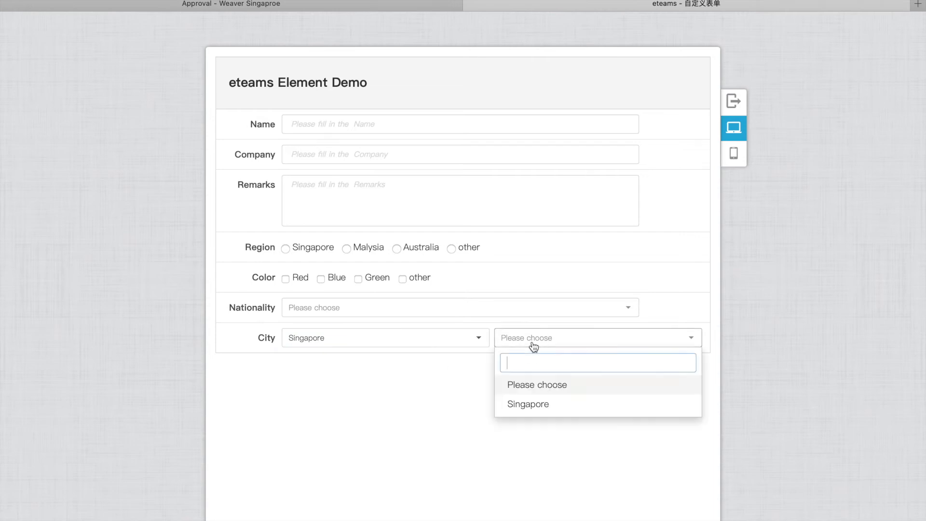
click(534, 404)
click(442, 346)
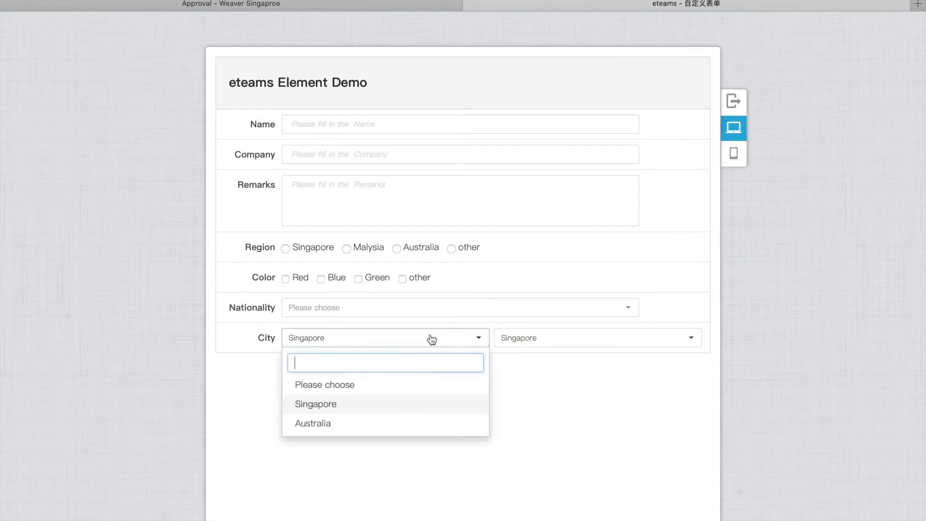
click(366, 424)
click(559, 346)
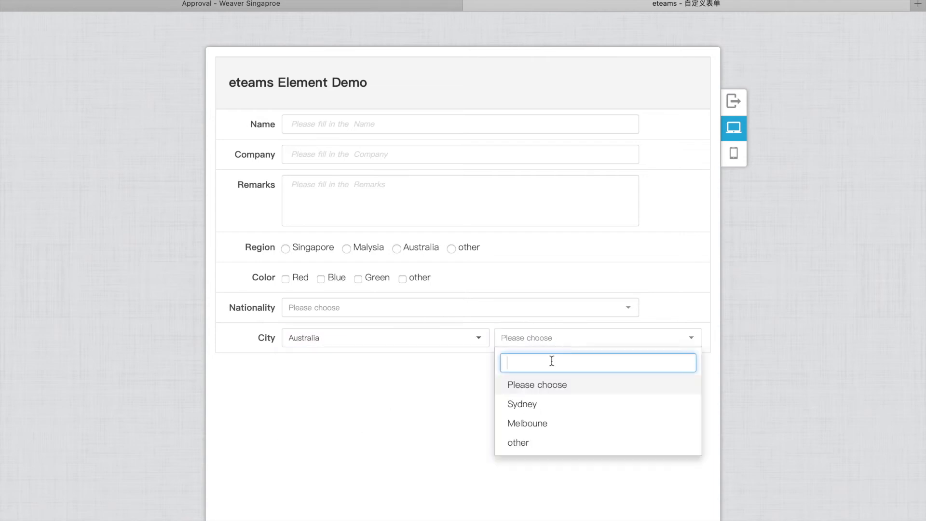
click(461, 403)
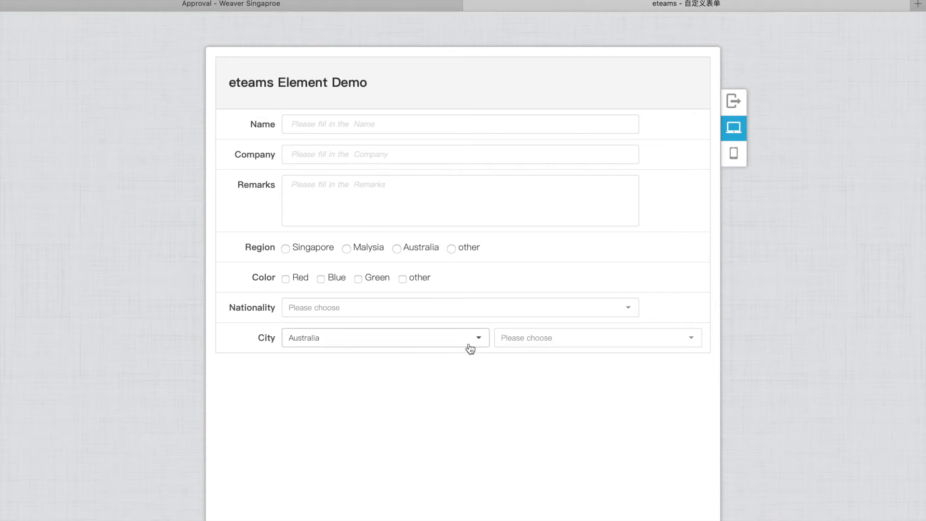
Test Nationality in preview, picking Chinese then Singaporen
click(504, 314)
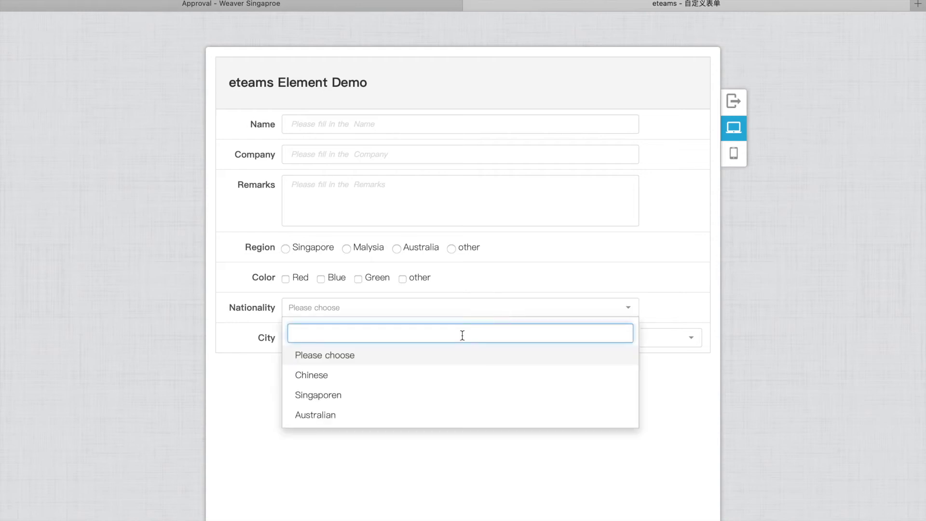
click(394, 378)
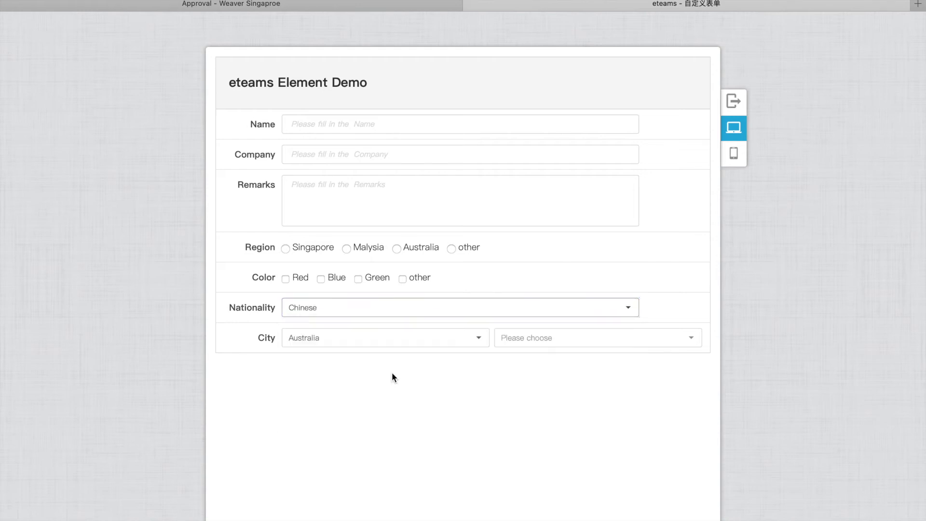
click(392, 312)
click(353, 400)
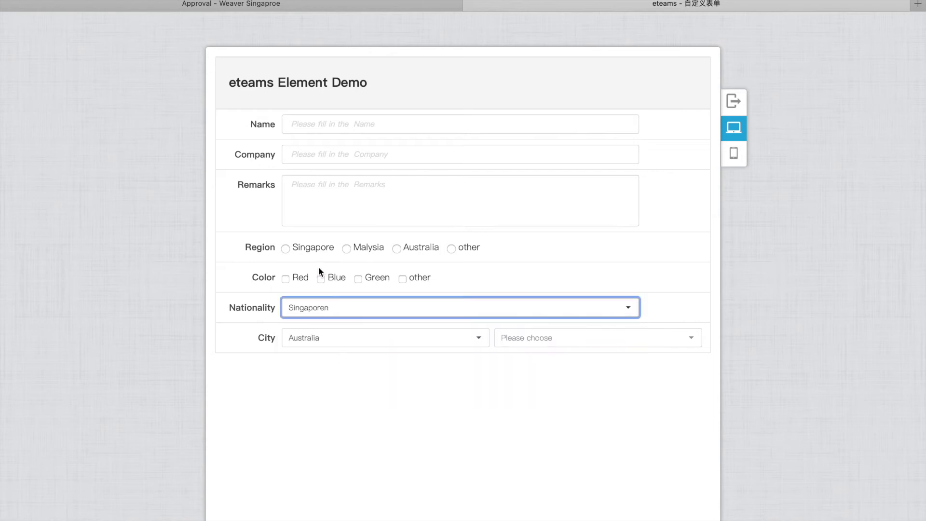
Tick the Red and other colours, and test Region options, settling on Australia
click(286, 278)
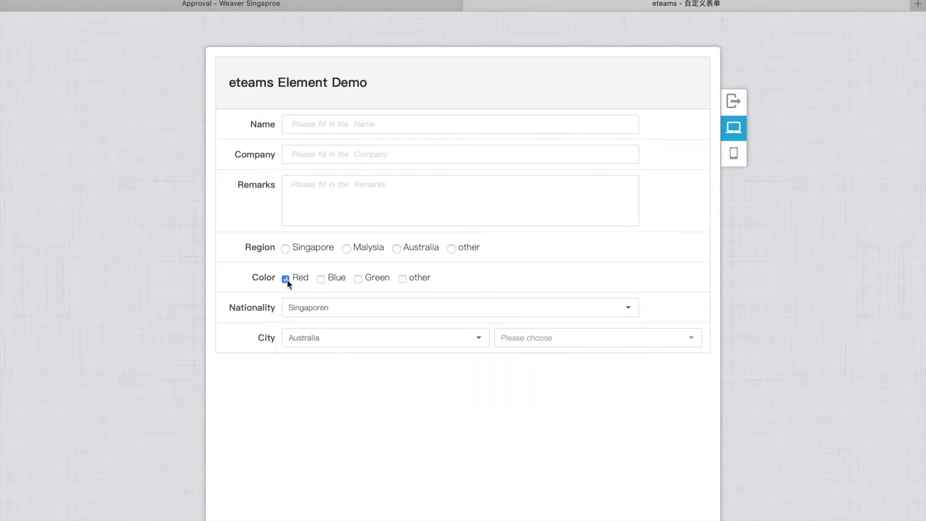
click(402, 278)
click(461, 279)
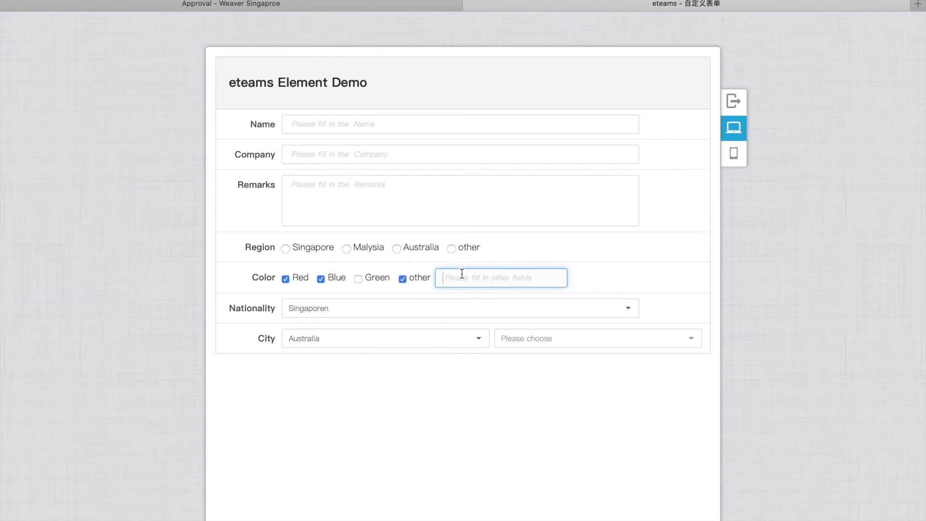
click(347, 249)
click(398, 249)
click(451, 251)
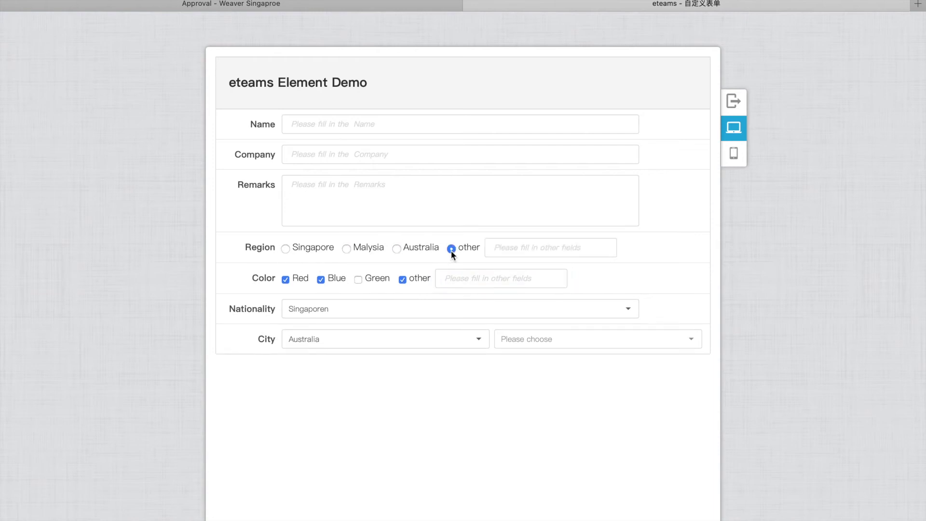
click(396, 249)
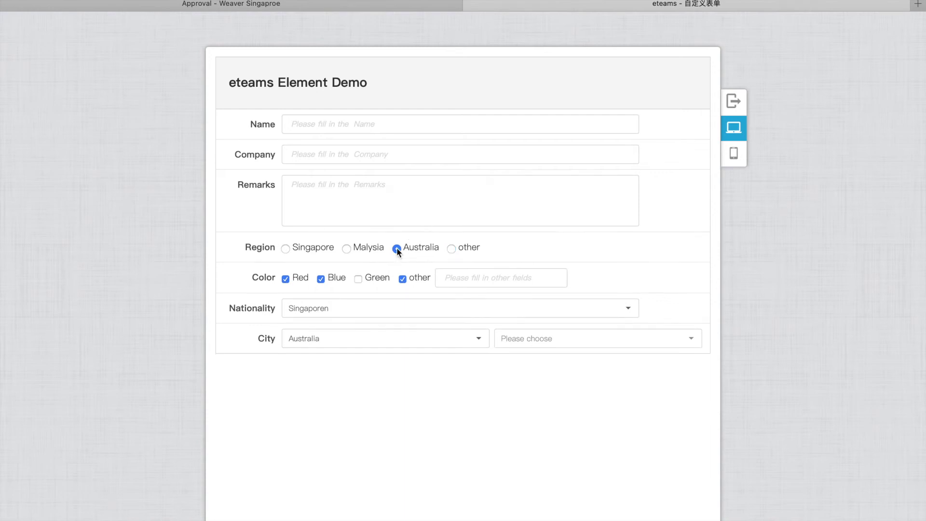
Leave preview, then add an Application Date field and a Date range field below City
click(733, 102)
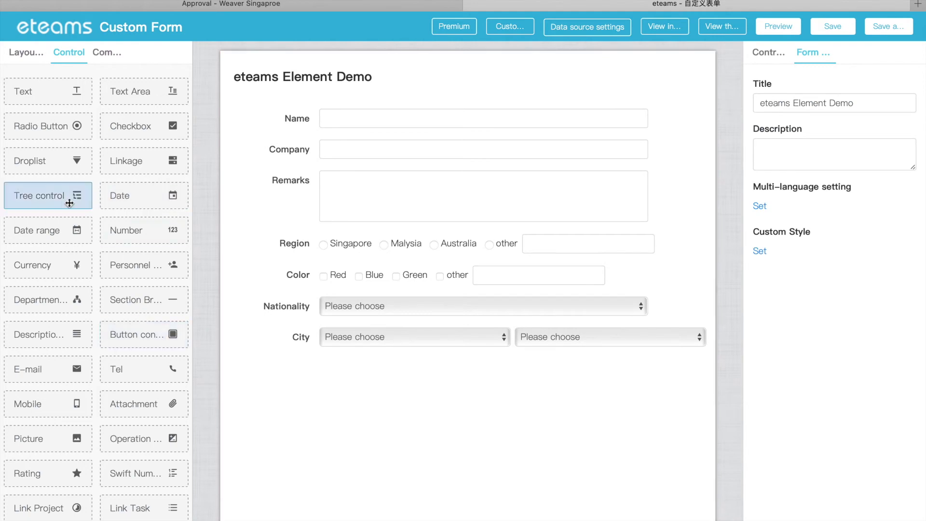
drag(120, 194, 262, 386)
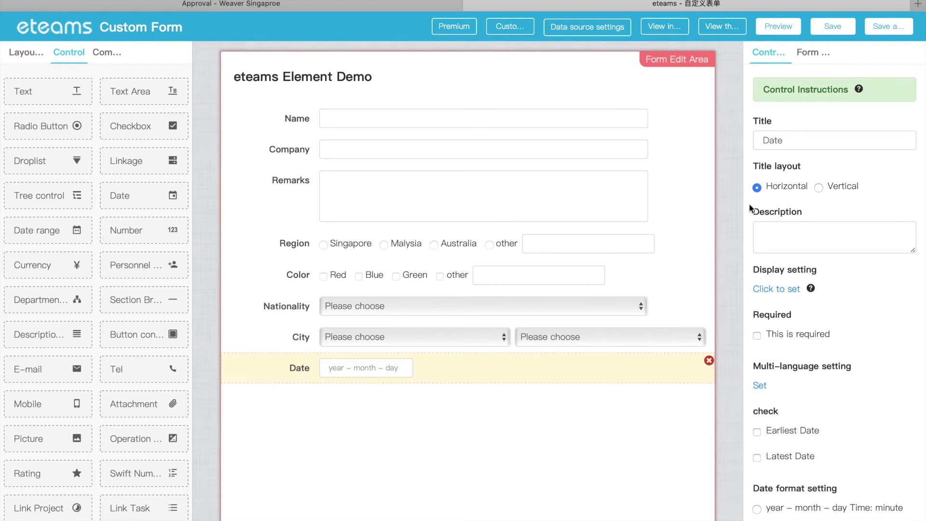
double_click(795, 145)
text(Applican)
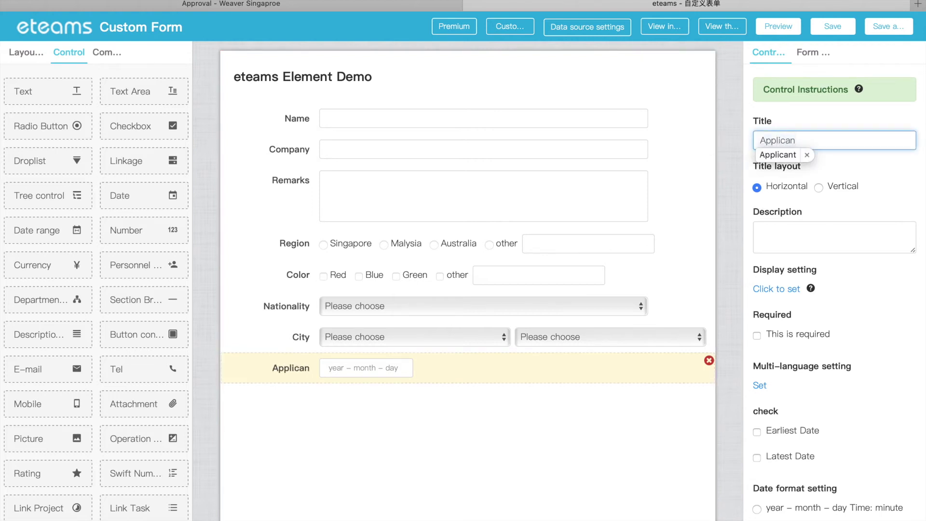
key(BackSpace)
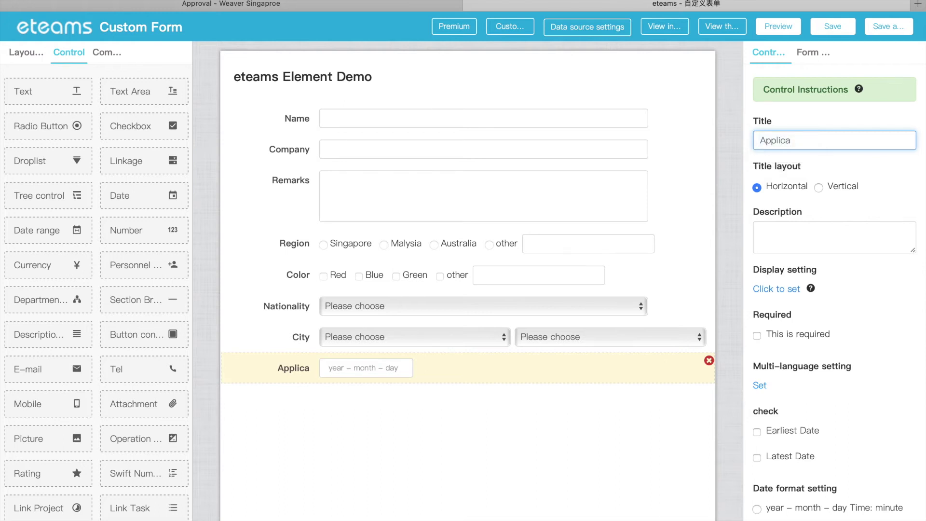
text(tion Date)
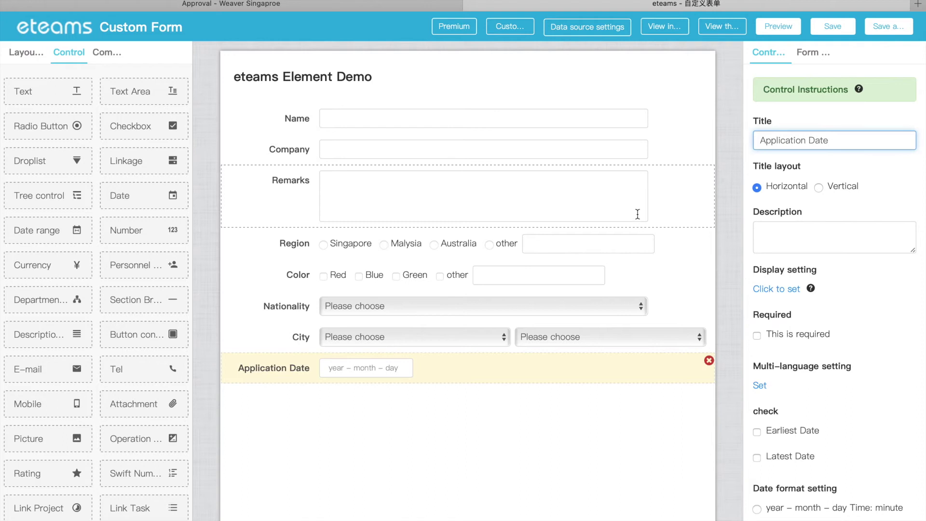
drag(133, 202, 314, 441)
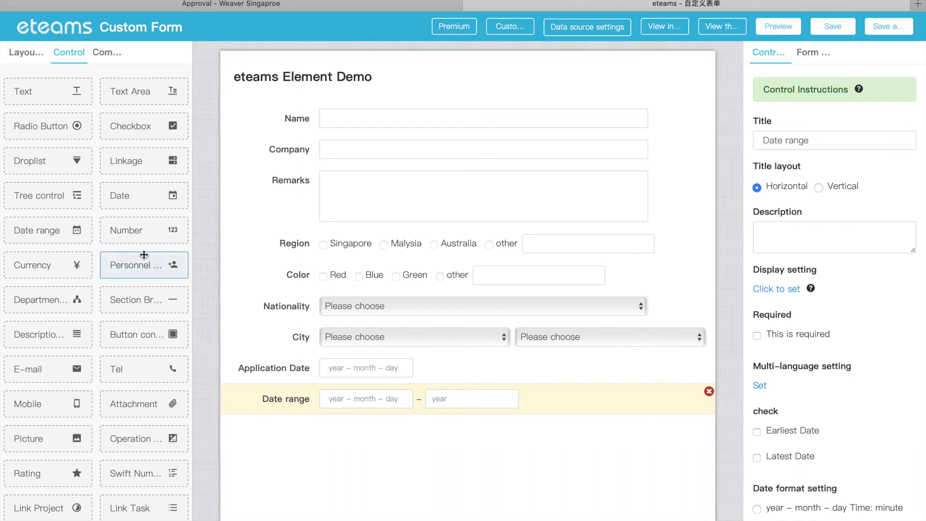
Add a Number field below Date range titled Age
drag(141, 232, 286, 448)
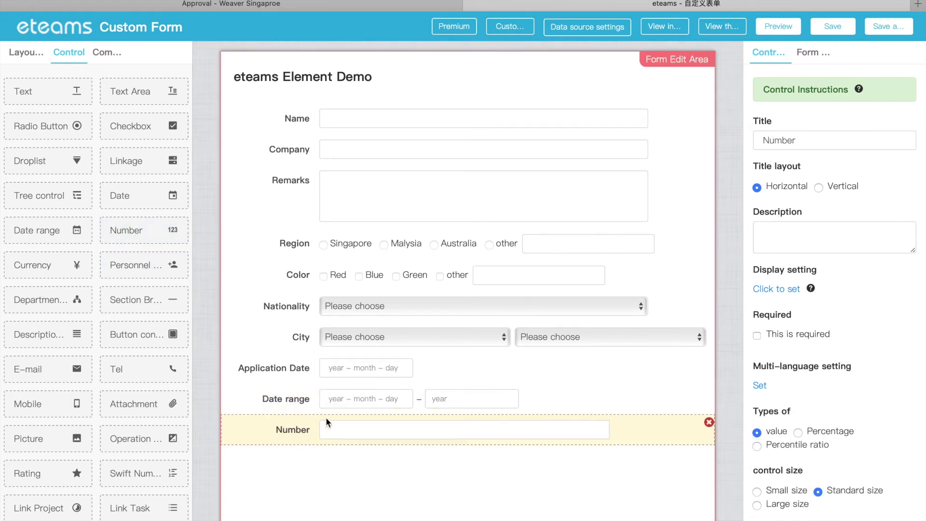
double_click(813, 139)
text(Age)
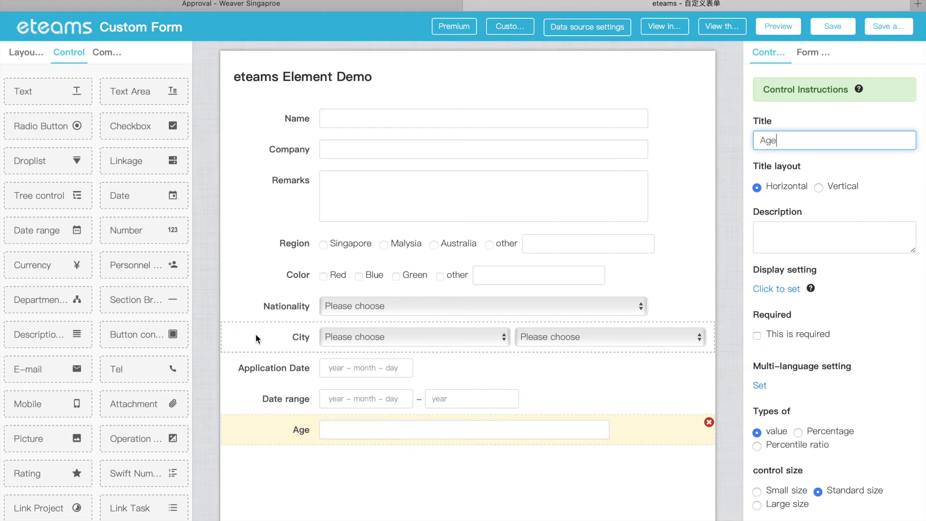
Add another Number field titled Price
drag(127, 231, 299, 490)
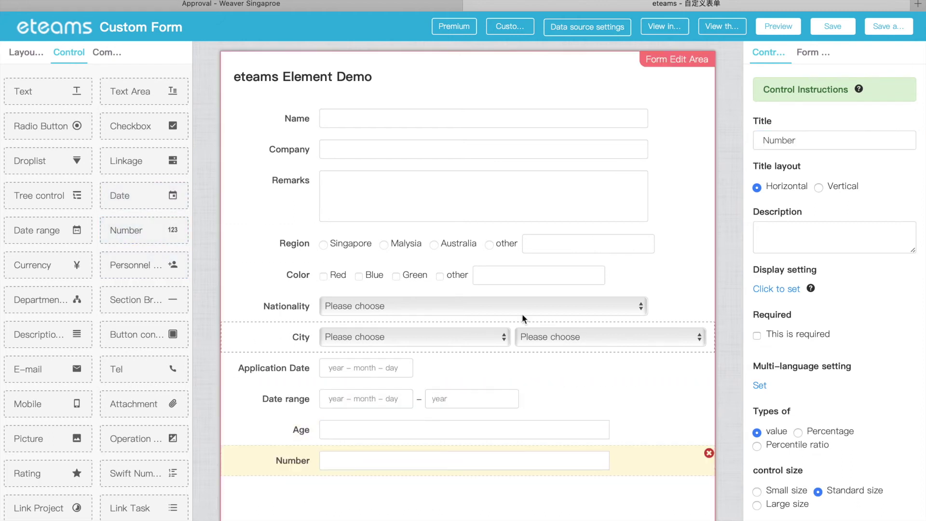
double_click(818, 140)
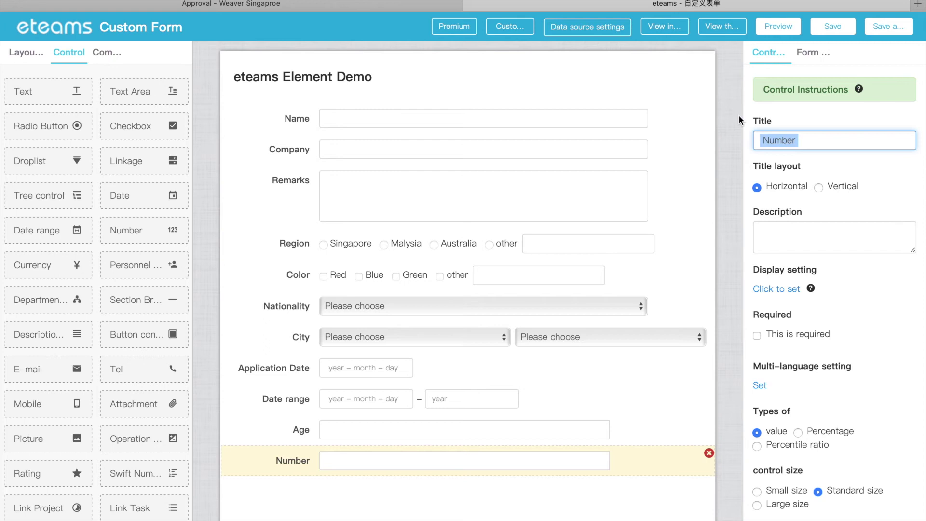
text(prc)
key(BackSpace)
key(BackSpace)
key(BackSpace)
text(Price)
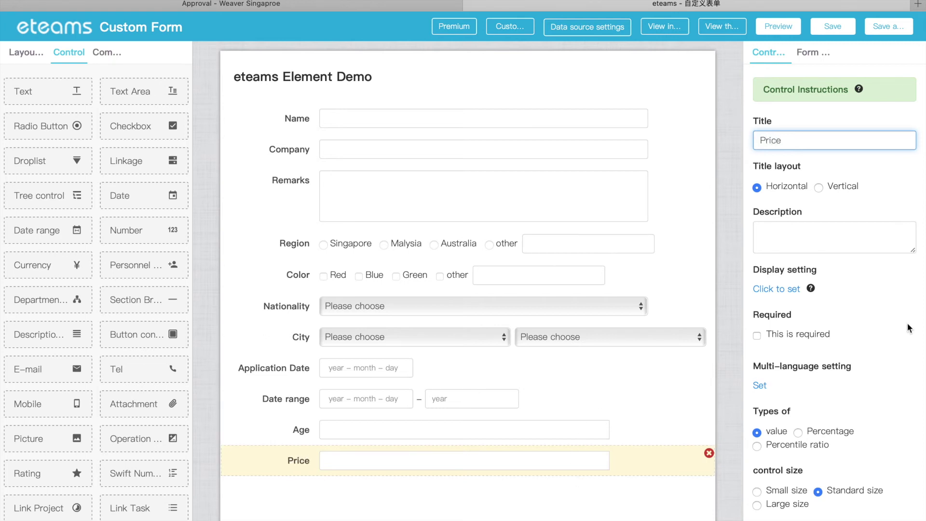
Limit Price to a numerical range of 10 to 100 and save the form
scroll(907, 324, down, 5)
scroll(907, 323, down, 3)
click(782, 260)
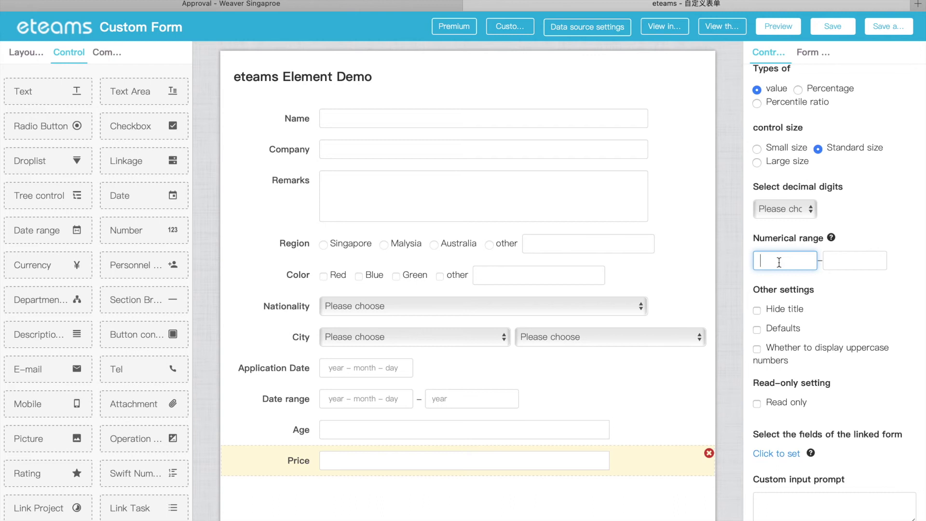
text(10)
click(841, 265)
text(100)
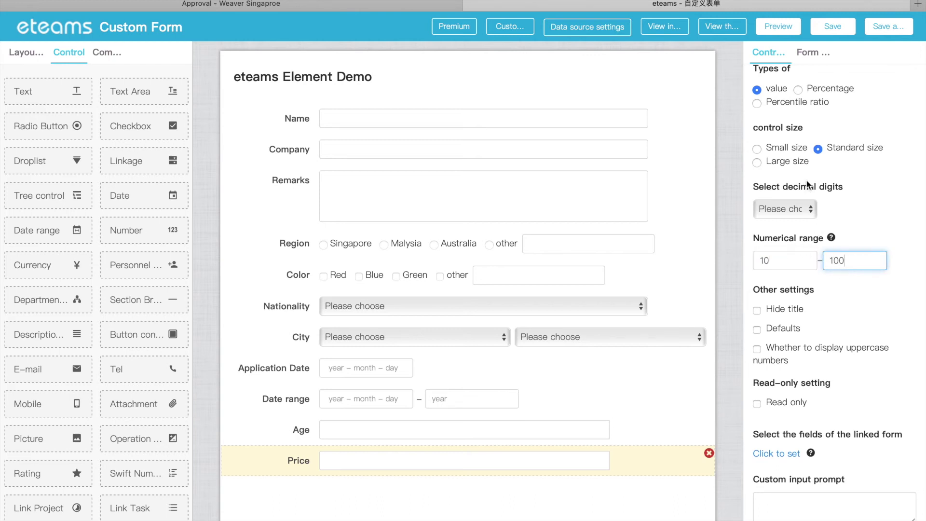
click(825, 30)
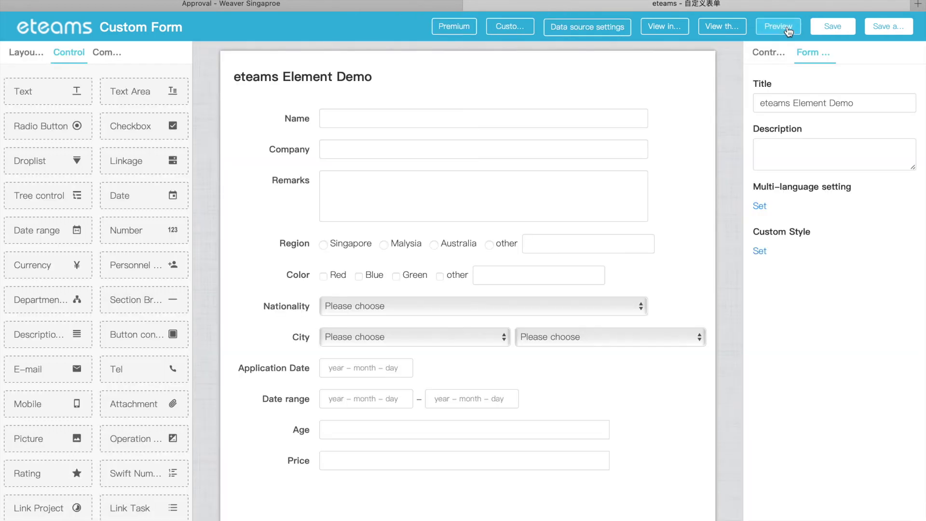
click(789, 30)
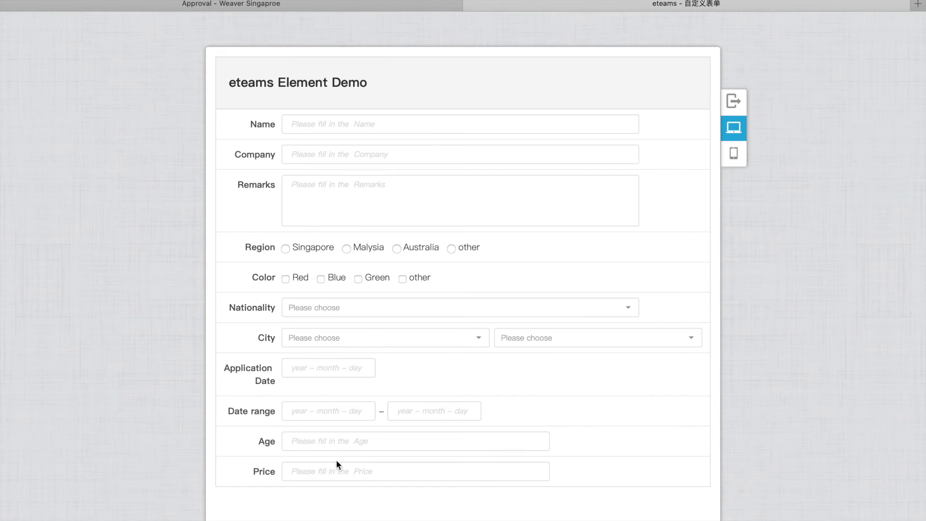
click(325, 475)
text(1000)
click(346, 502)
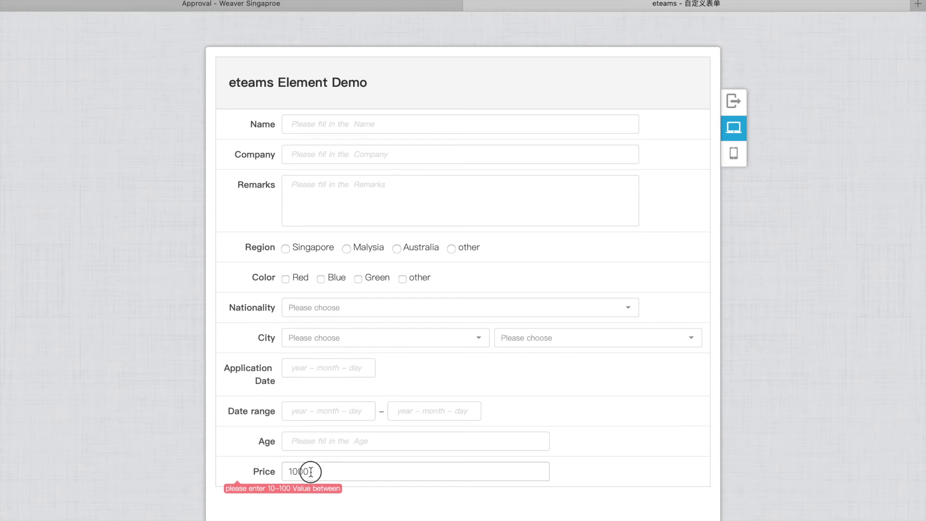
drag(311, 471, 290, 473)
click(734, 101)
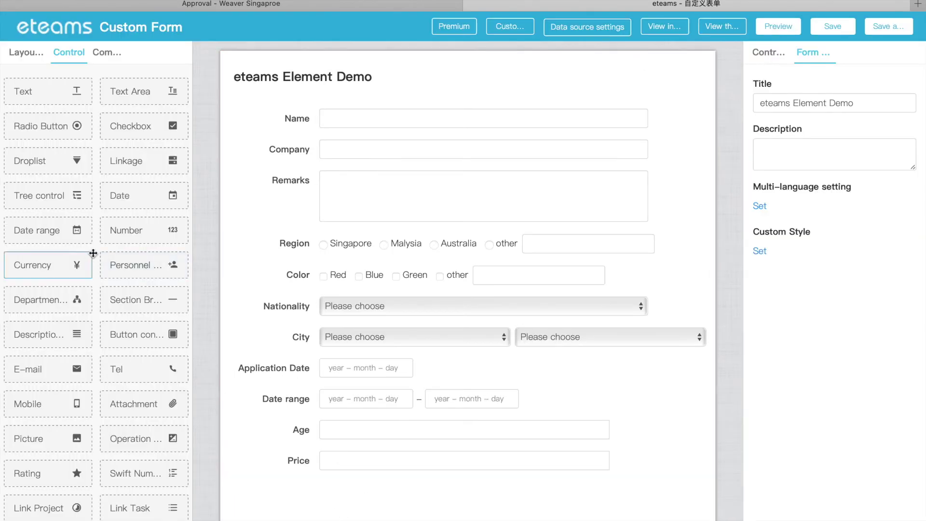
Add a Currency field at the bottom of the form and title it 'Amount'
drag(58, 267, 308, 514)
scroll(351, 450, down, 3)
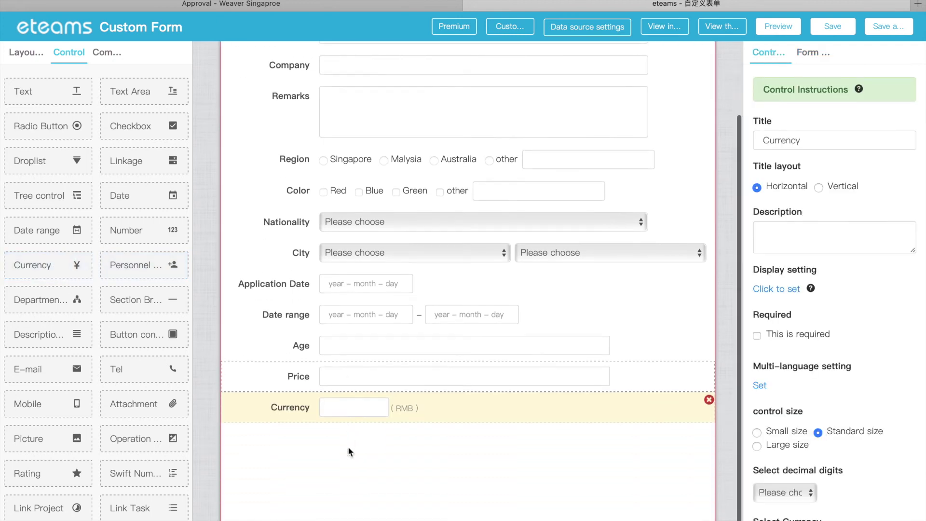
click(798, 145)
double_click(798, 145)
text(A)
key(BackSpace)
text(mount)
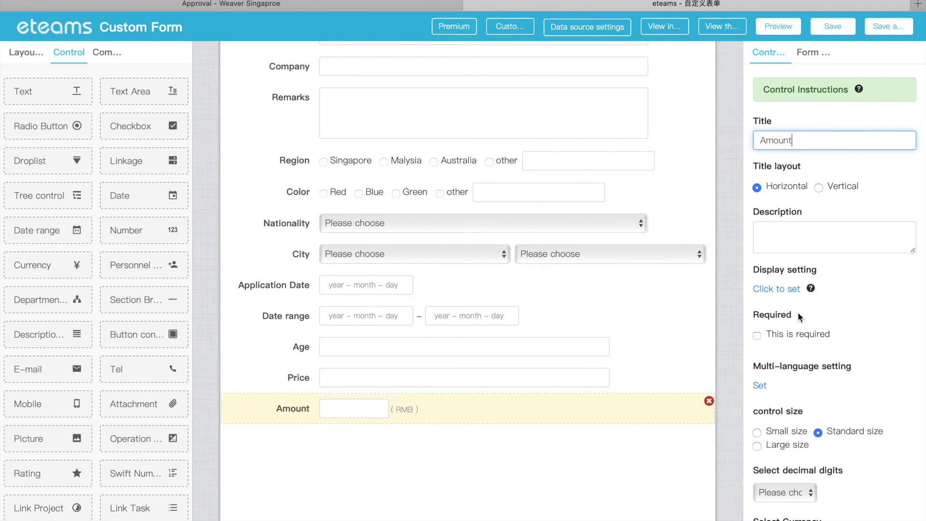
Try currencies for Amount from the Select Currency list, first SGD, then US dollars
scroll(814, 343, down, 1)
scroll(813, 340, down, 2)
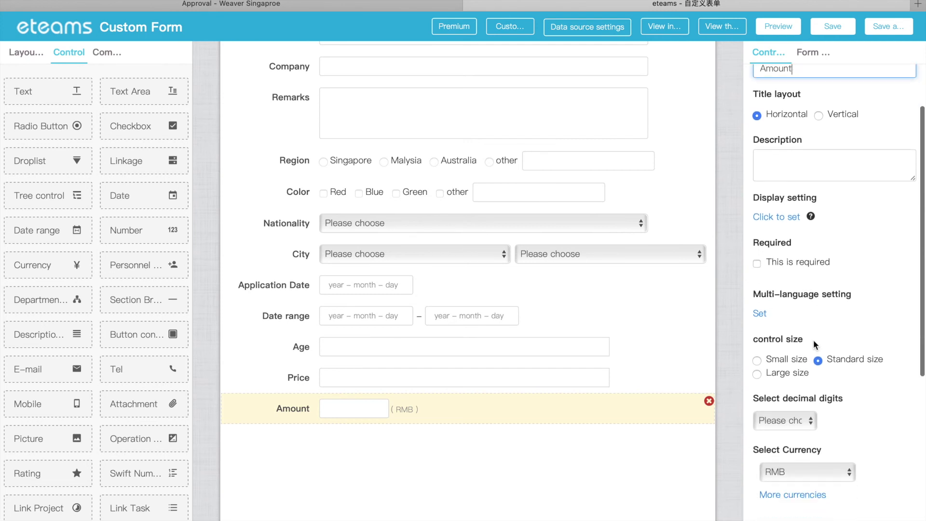
click(805, 430)
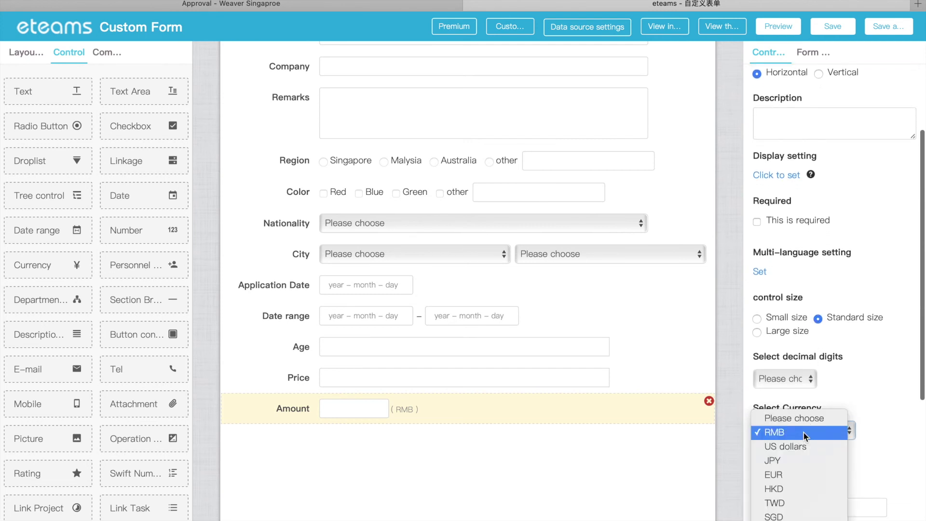
click(792, 516)
click(807, 432)
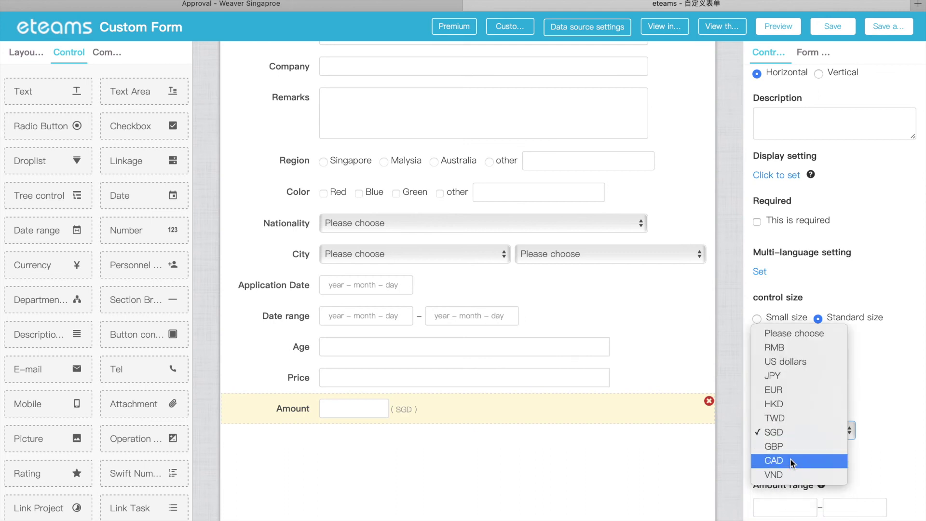
click(792, 361)
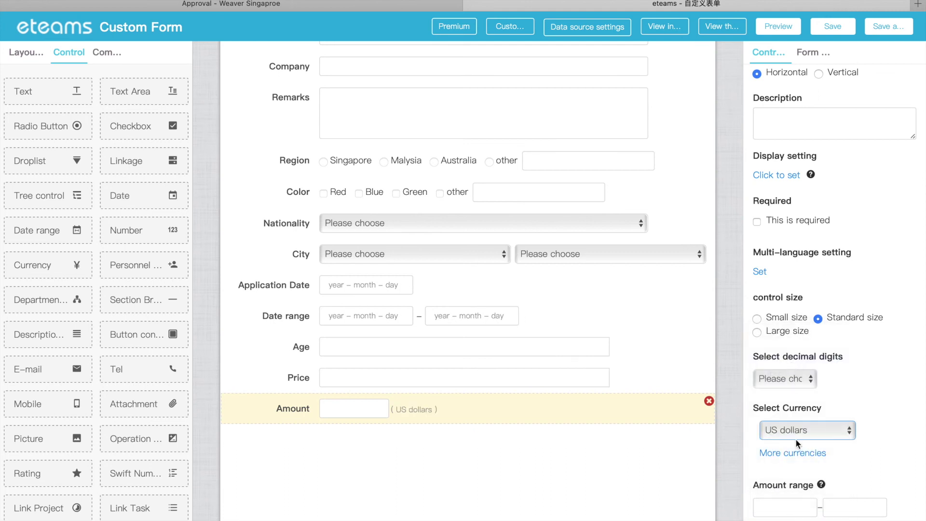
Enable extra currencies from the full currency list and set Amount's currency to SGD
click(797, 454)
scroll(448, 266, down, 5)
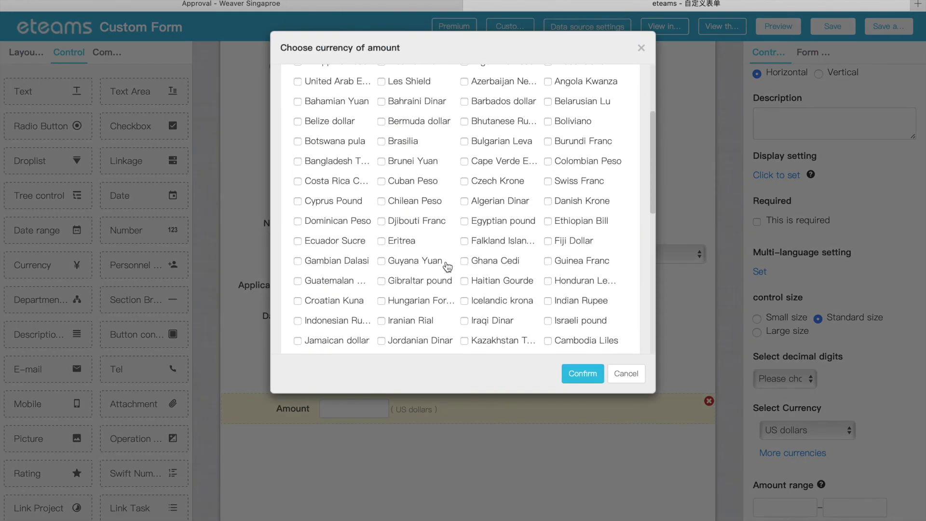
scroll(446, 267, down, 5)
scroll(533, 181, up, 6)
scroll(515, 227, up, 6)
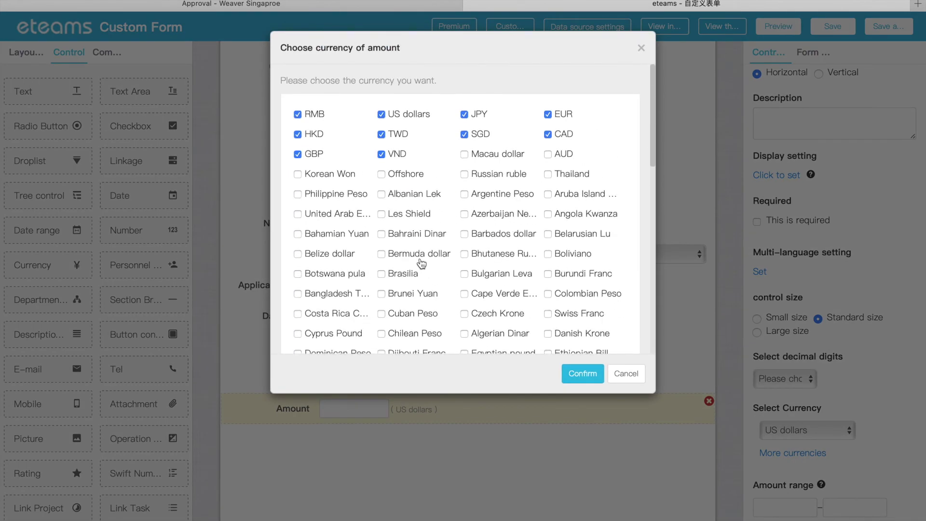
click(593, 374)
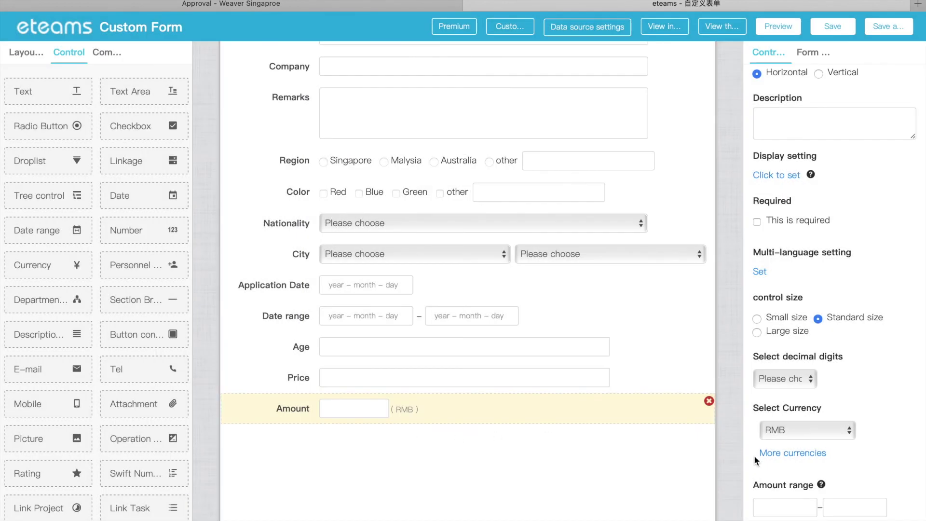
click(780, 435)
scroll(781, 480, down, 2)
click(779, 492)
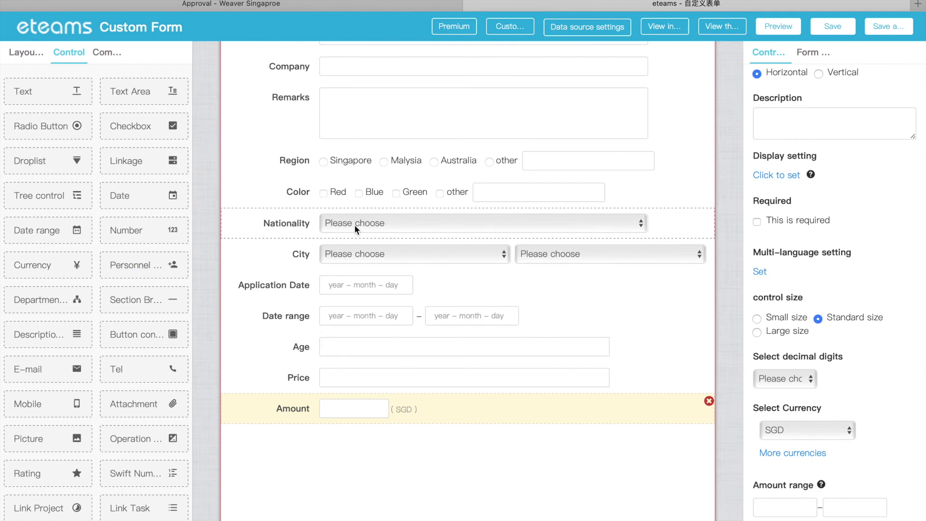
scroll(349, 131, up, 3)
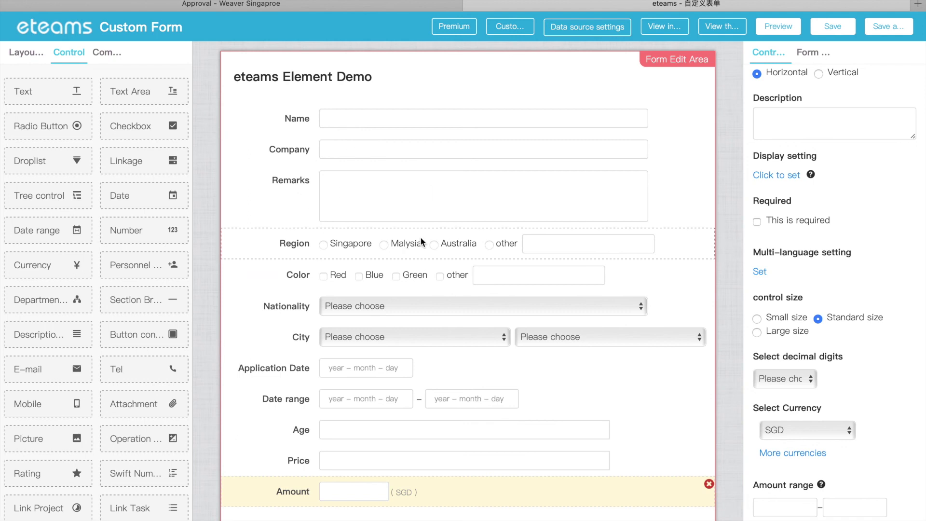
scroll(805, 288, down, 3)
scroll(806, 287, down, 3)
scroll(806, 286, up, 6)
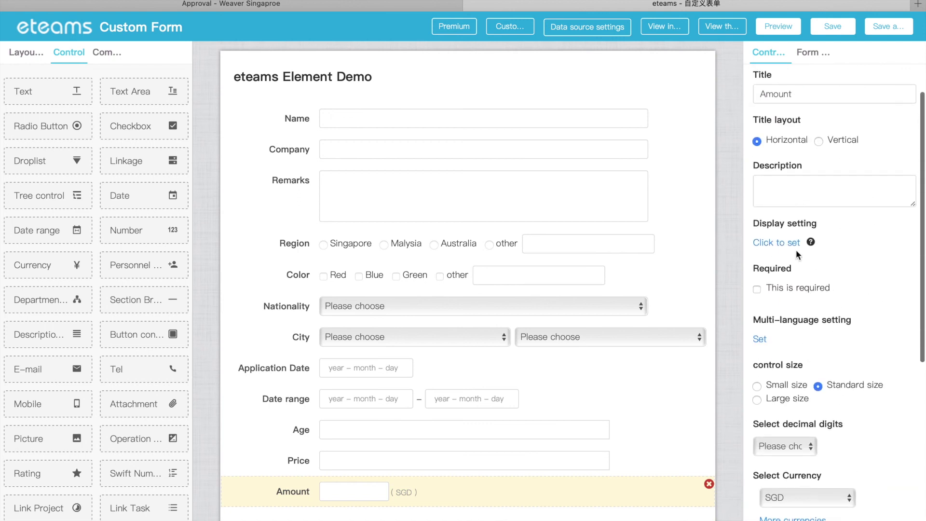
scroll(796, 250, up, 1)
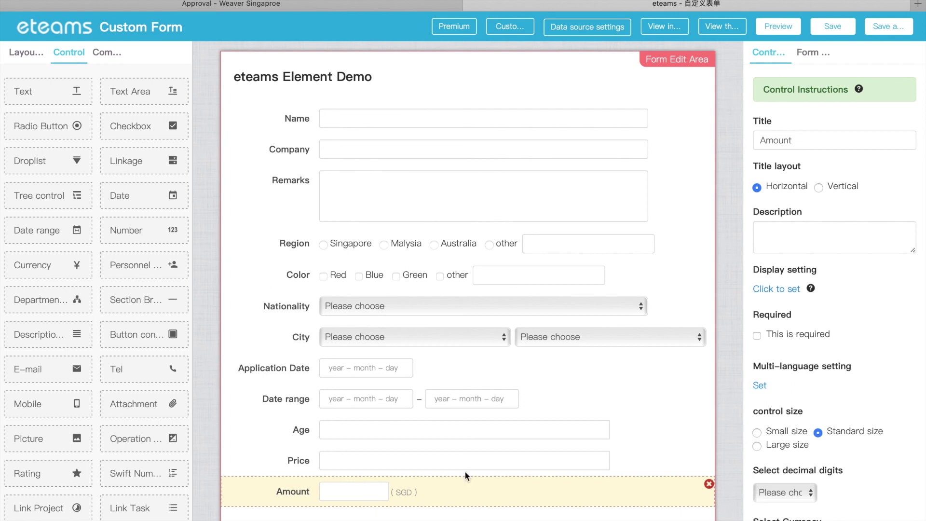
click(497, 113)
Add Simplified and traditional Chinese as title languages for the Name field
click(760, 385)
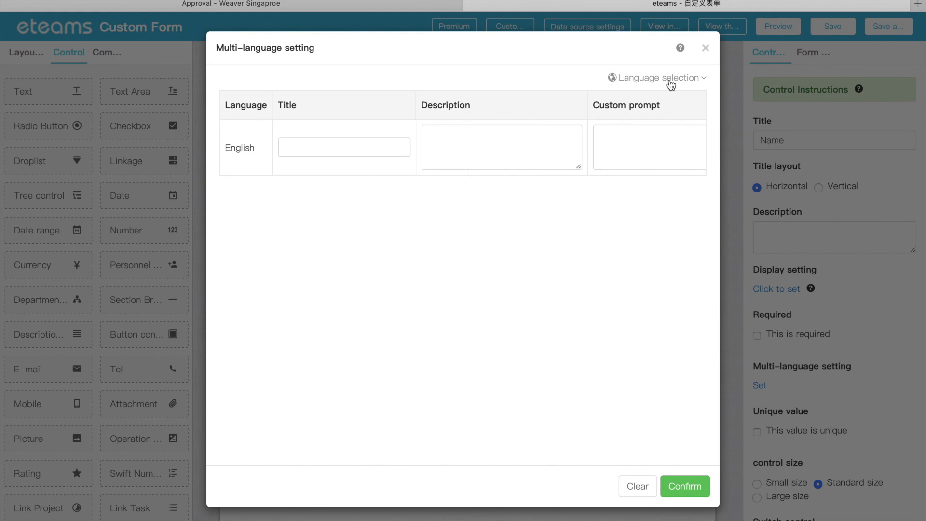
click(670, 84)
click(493, 117)
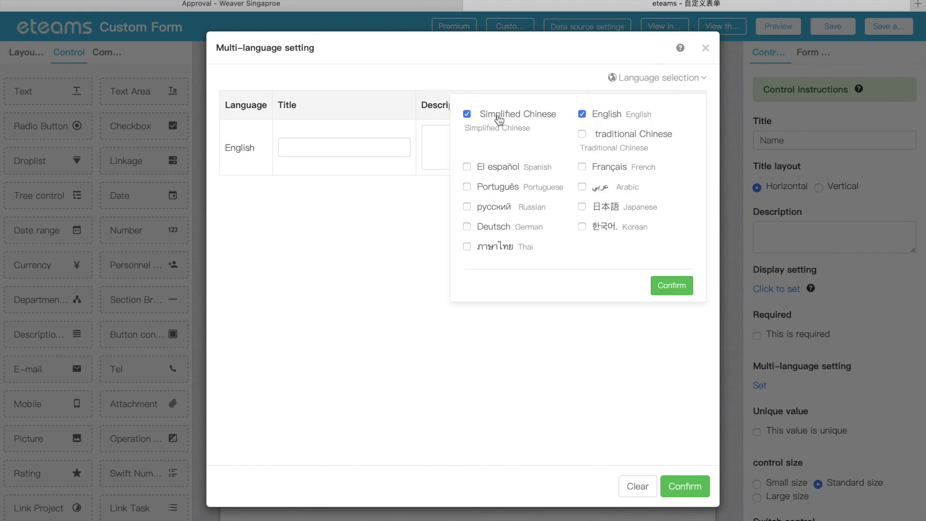
click(604, 139)
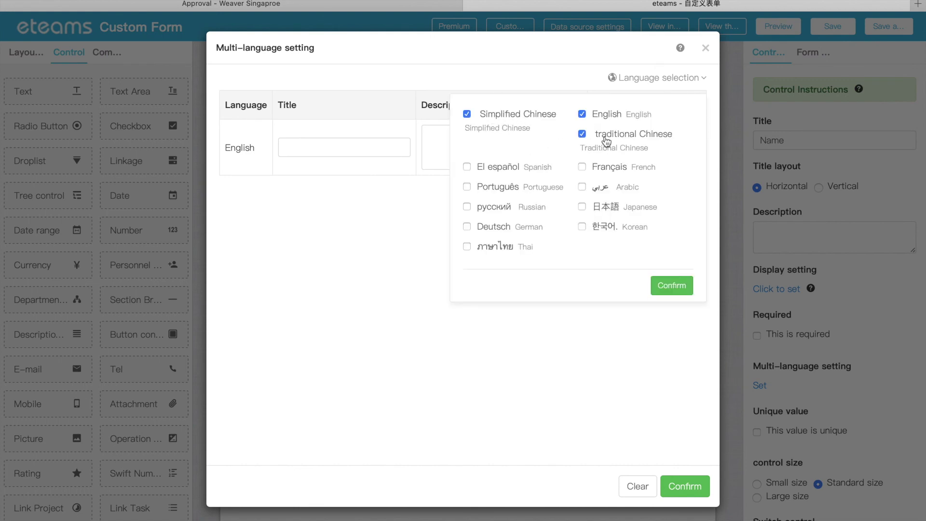
click(674, 282)
Enter 'Name' as the English title and 姓名 as the Simplified Chinese title
click(364, 153)
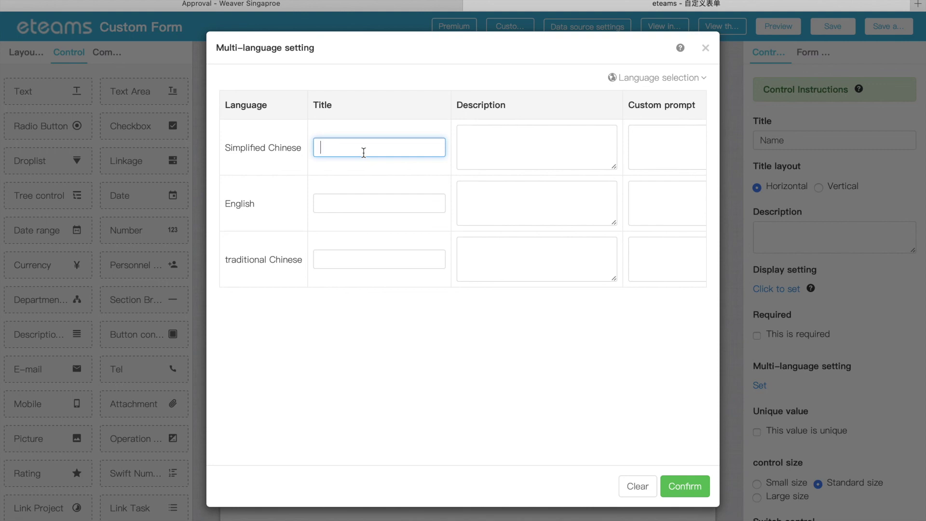
click(363, 203)
text(Name)
click(340, 154)
key(ctrl+space)
text(xingming)
key(space)
Copy 姓名 into the traditional Chinese title and confirm the multi-language titles
click(356, 260)
drag(358, 140, 290, 146)
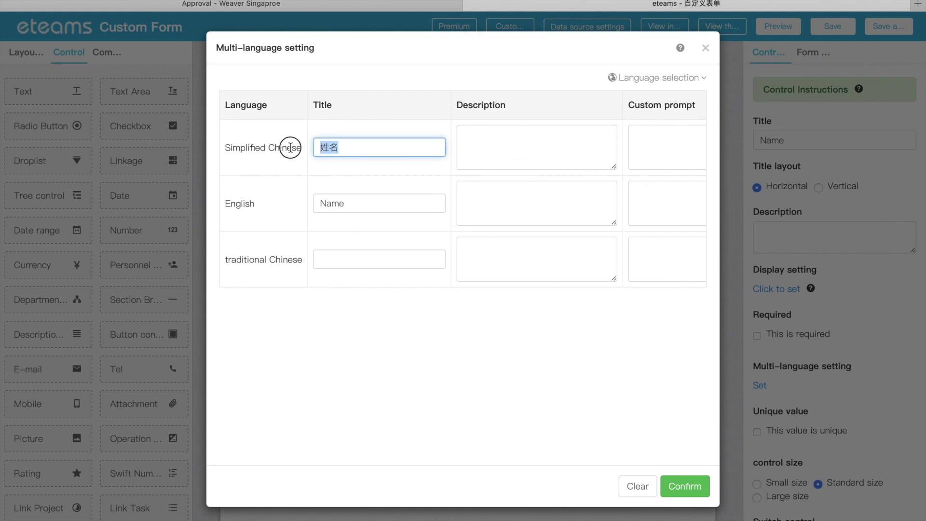
key(ctrl+c)
click(368, 259)
key(ctrl+v)
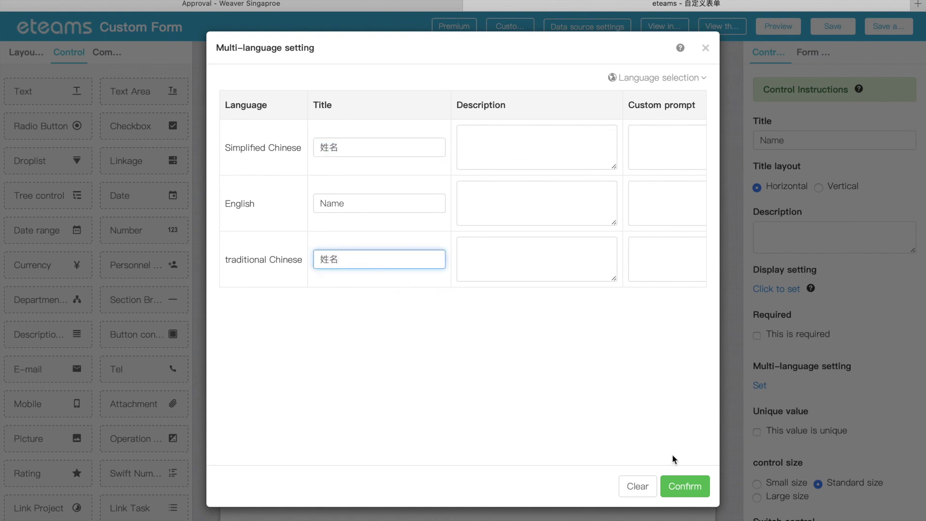
click(685, 487)
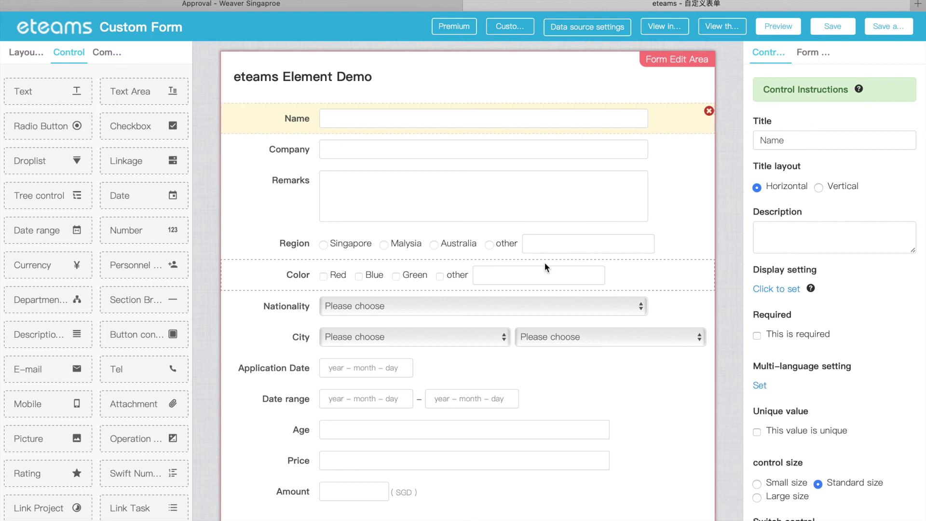
scroll(545, 264, down, 2)
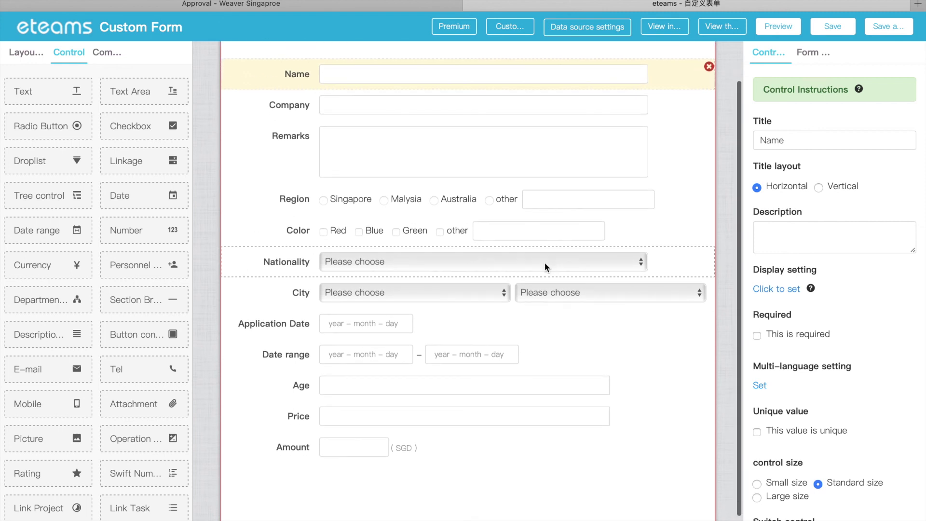